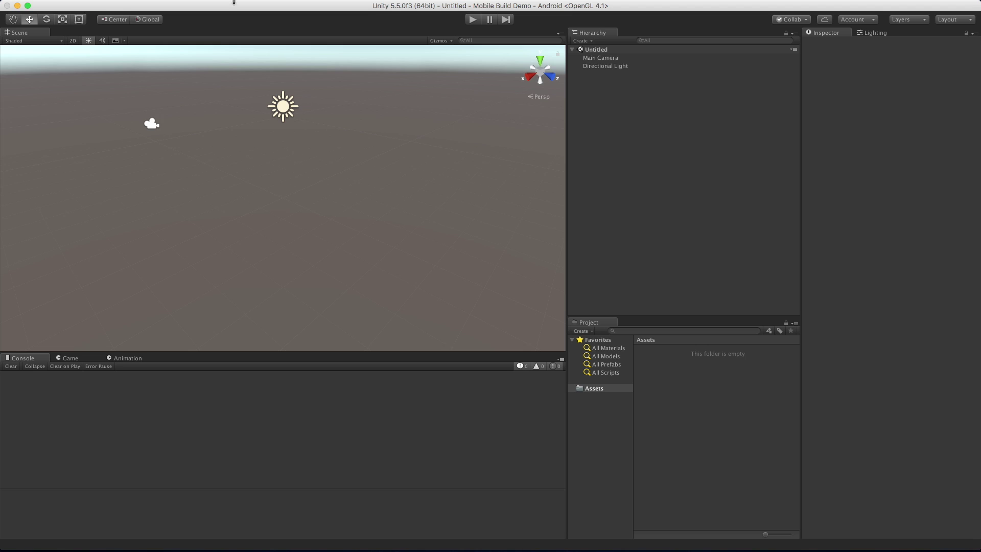
# Open Unity's preferences and show the External Tools settings for the Android SDK, JDK and NDK locations.
pyautogui.moveTo(192, 4)
pyautogui.click(57, 4)
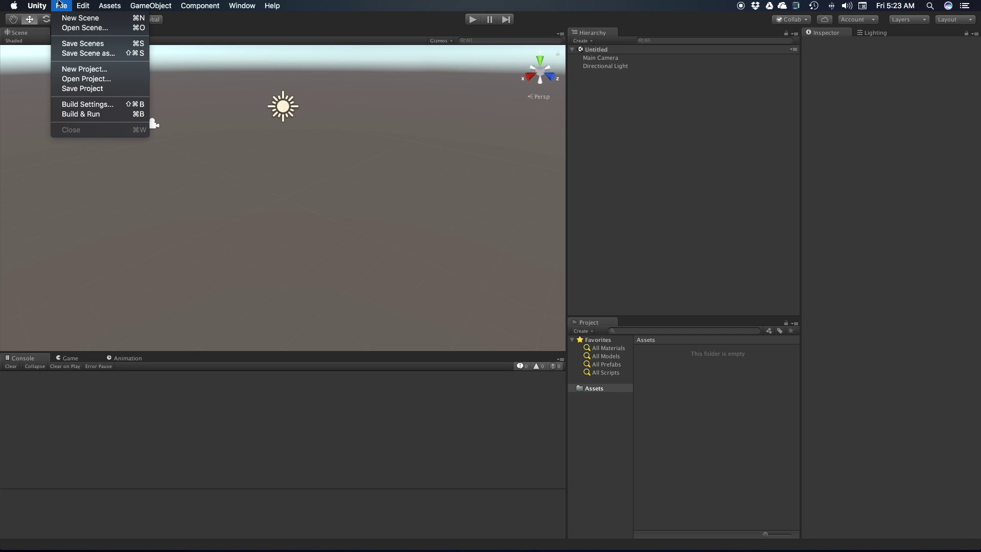
pyautogui.moveTo(43, 5)
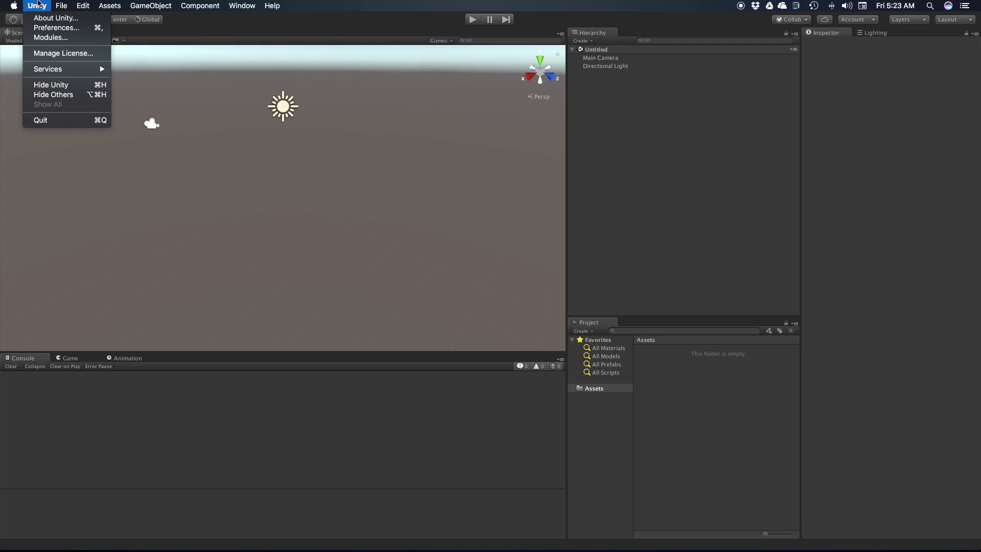
pyautogui.click(55, 28)
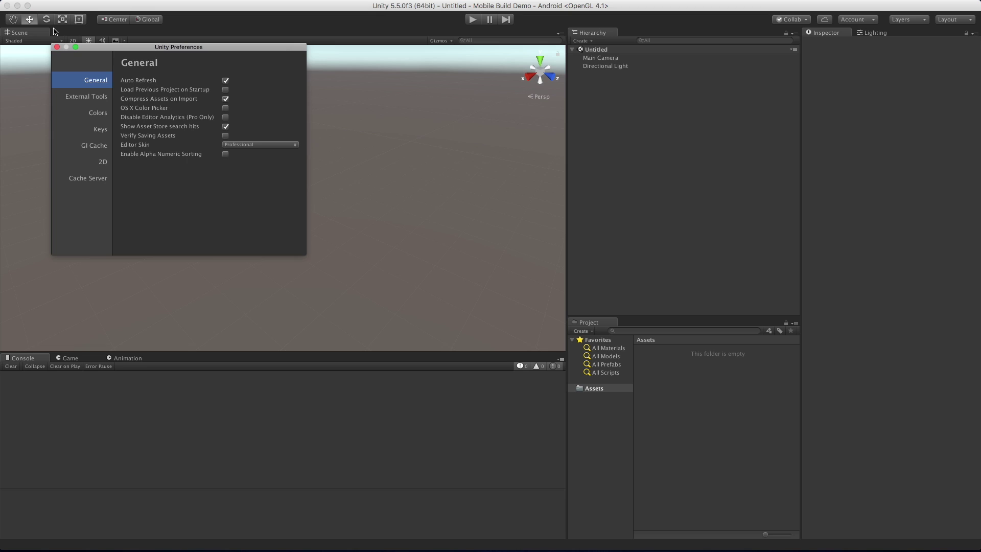
pyautogui.click(100, 97)
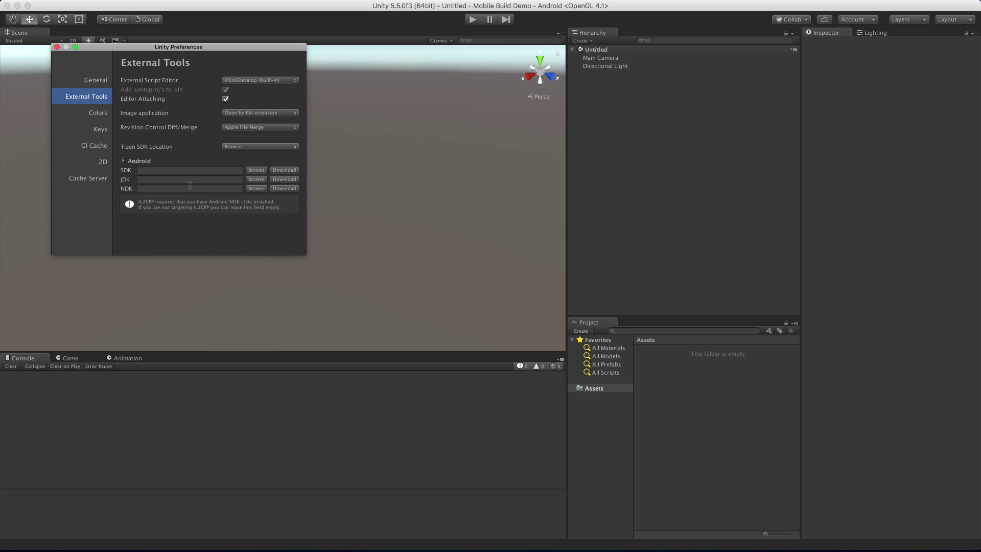
# Go to Oracle's download site for the Android JDK, dismiss the Java notice, and open the JDK downloads.
pyautogui.click(284, 179)
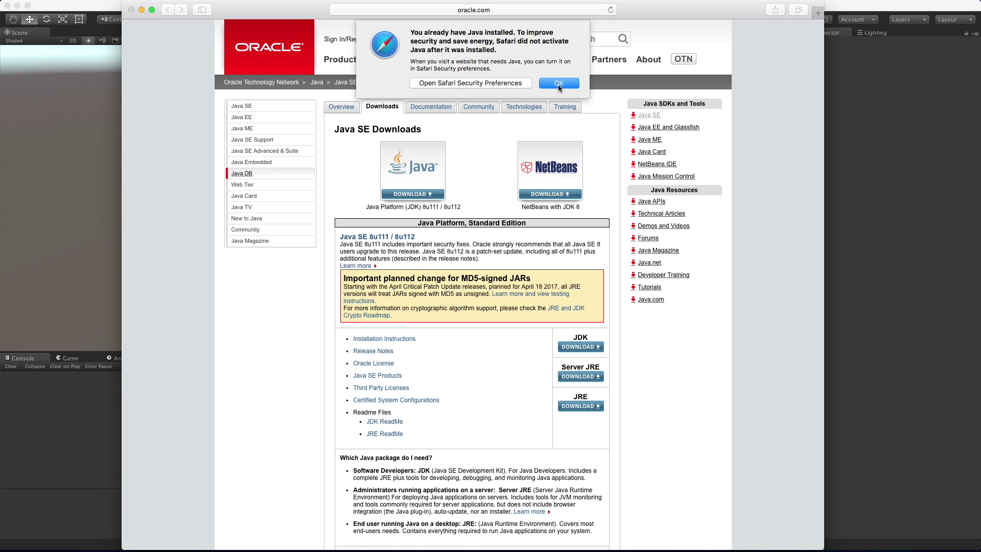
pyautogui.click(558, 83)
pyautogui.scroll(-5, 471, 339)
pyautogui.scroll(1, 516, 327)
pyautogui.scroll(4, 516, 327)
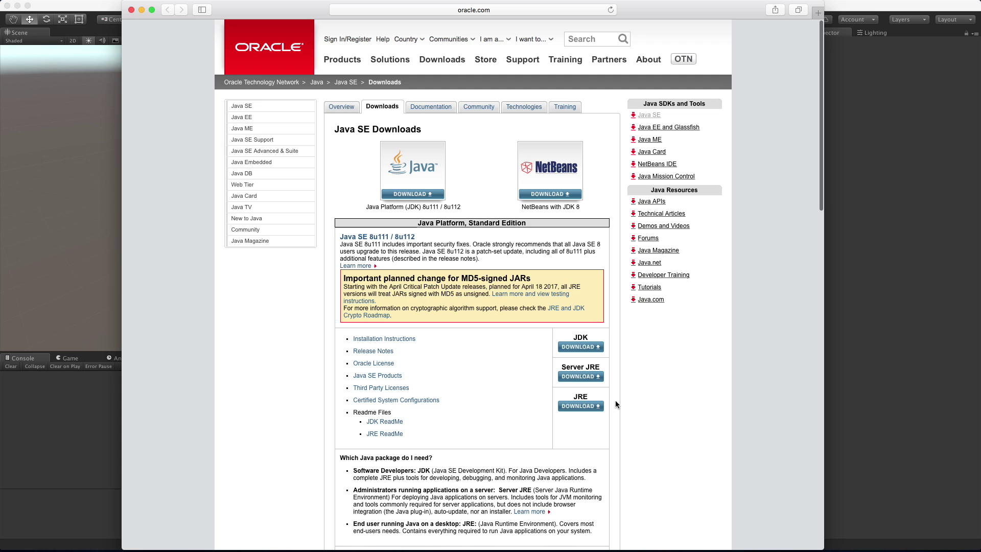
pyautogui.click(592, 348)
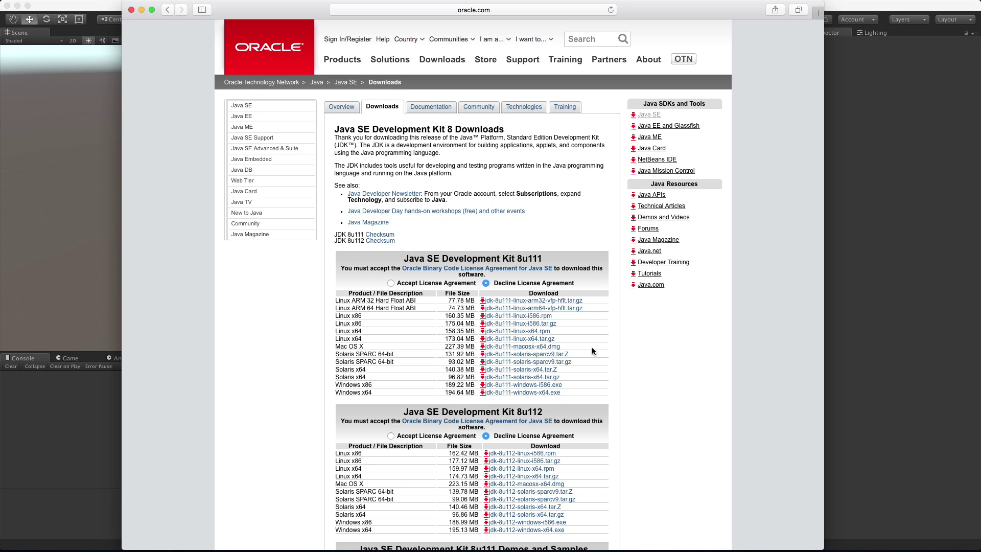
# Review the available JDK packages and accept the license agreement for Java SE Development Kit 8u112.
pyautogui.scroll(-5, 523, 398)
pyautogui.scroll(-5, 524, 398)
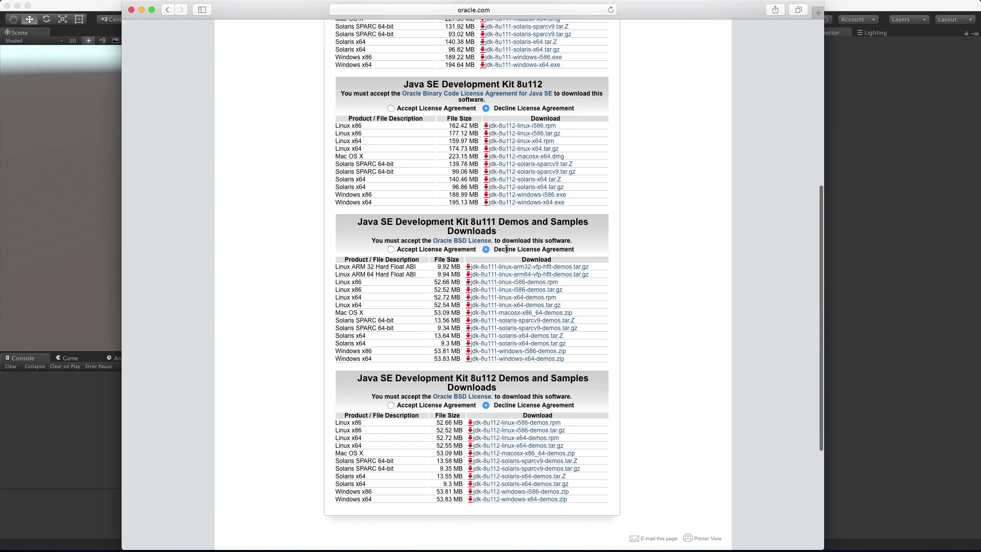
pyautogui.scroll(10, 473, 372)
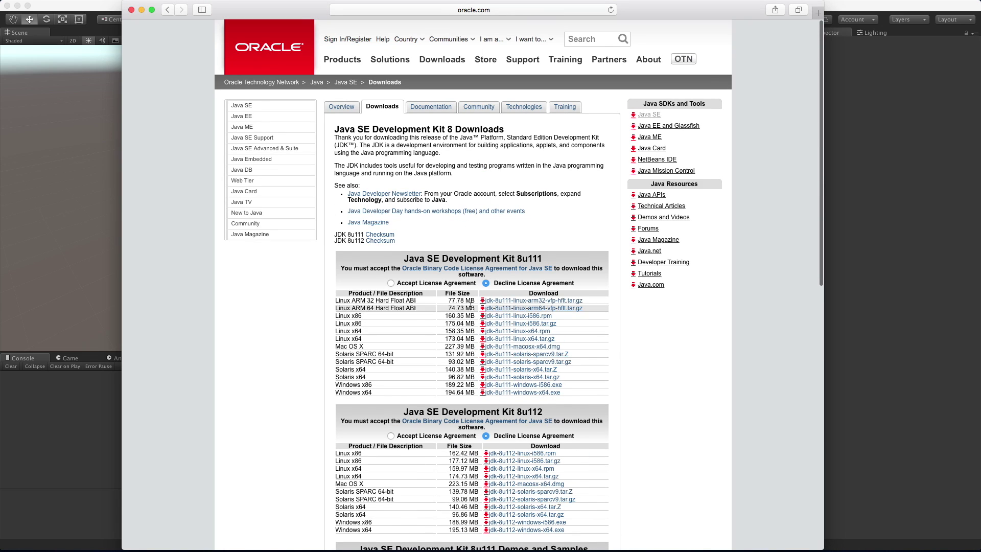
pyautogui.scroll(-1, 476, 307)
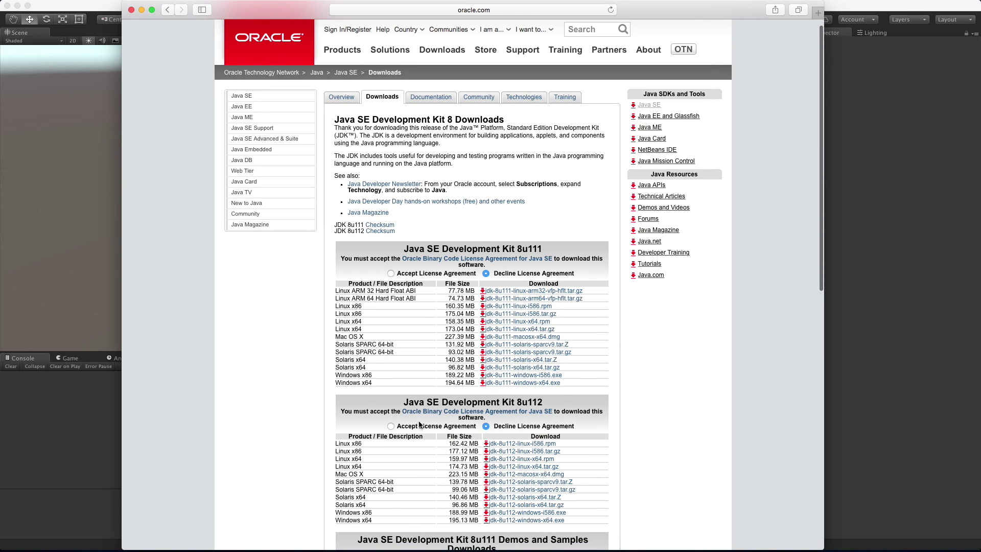
pyautogui.click(391, 426)
pyautogui.scroll(-3, 538, 399)
pyautogui.scroll(-2, 540, 398)
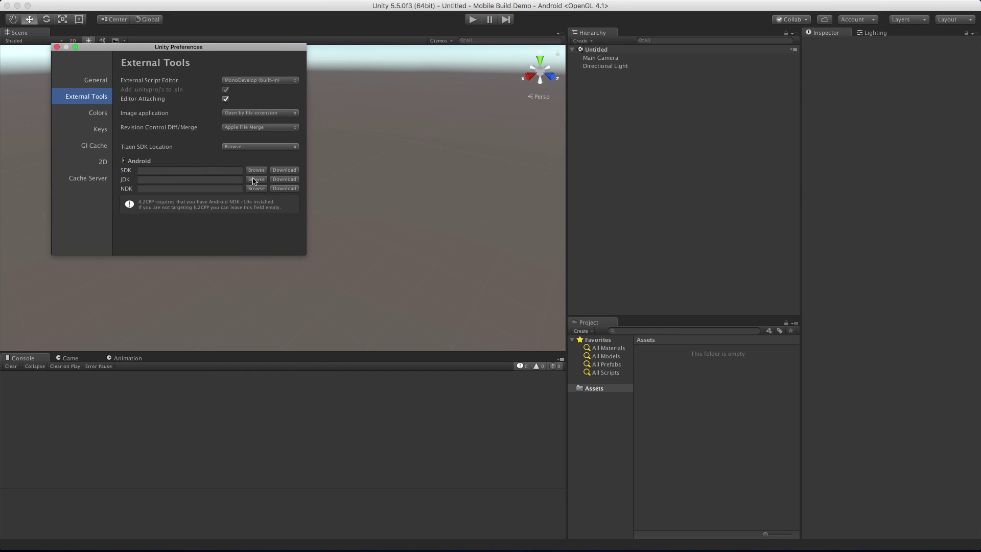
# Open the Android SDK download site, find the Mac SDK command line tools package, and close the browser window.
pyautogui.click(285, 170)
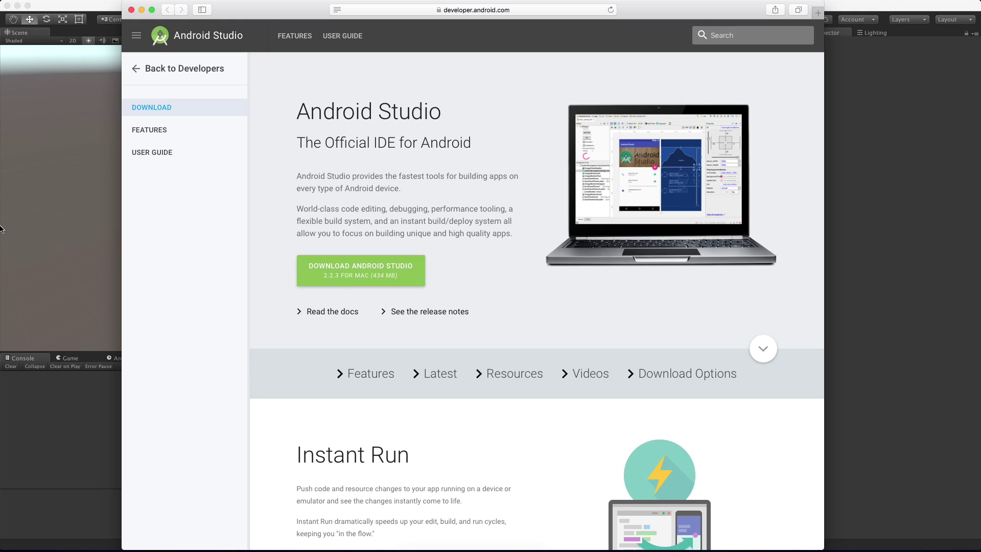
pyautogui.scroll(-1, 447, 244)
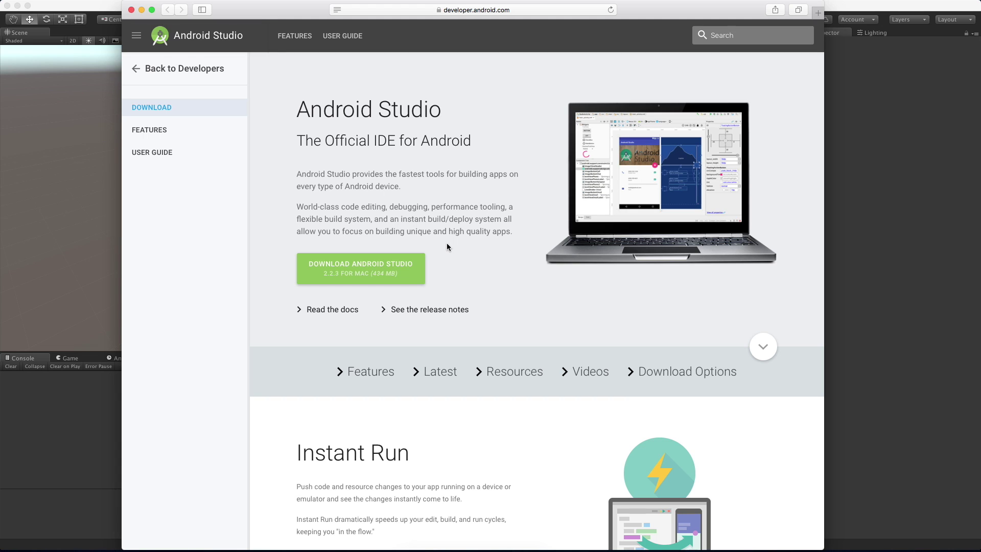
pyautogui.scroll(-15, 447, 247)
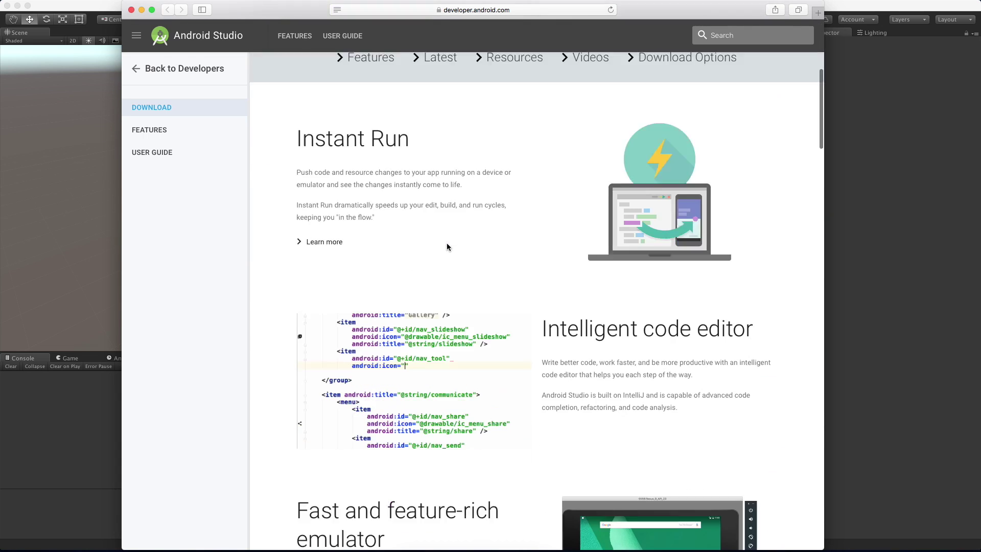
pyautogui.scroll(-20, 447, 247)
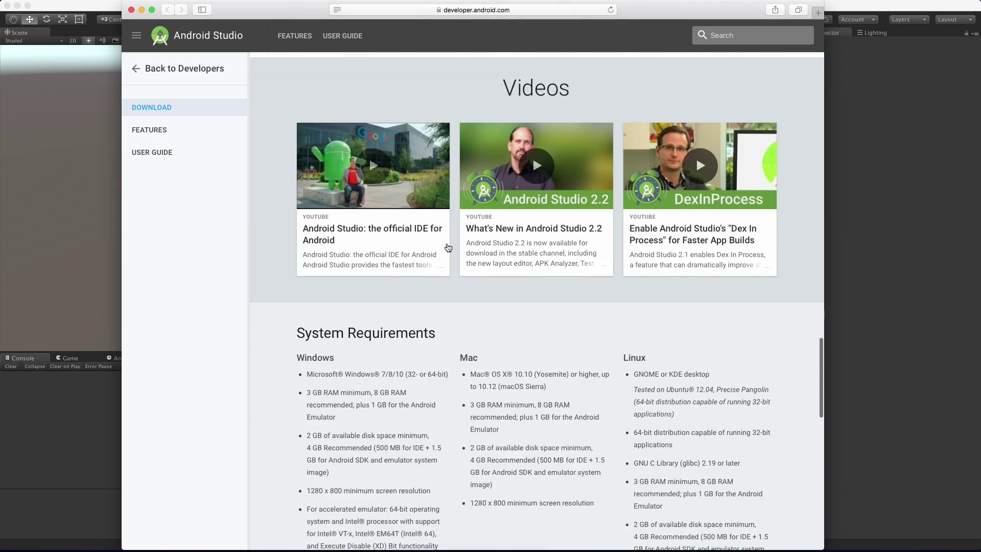
pyautogui.scroll(5, 446, 247)
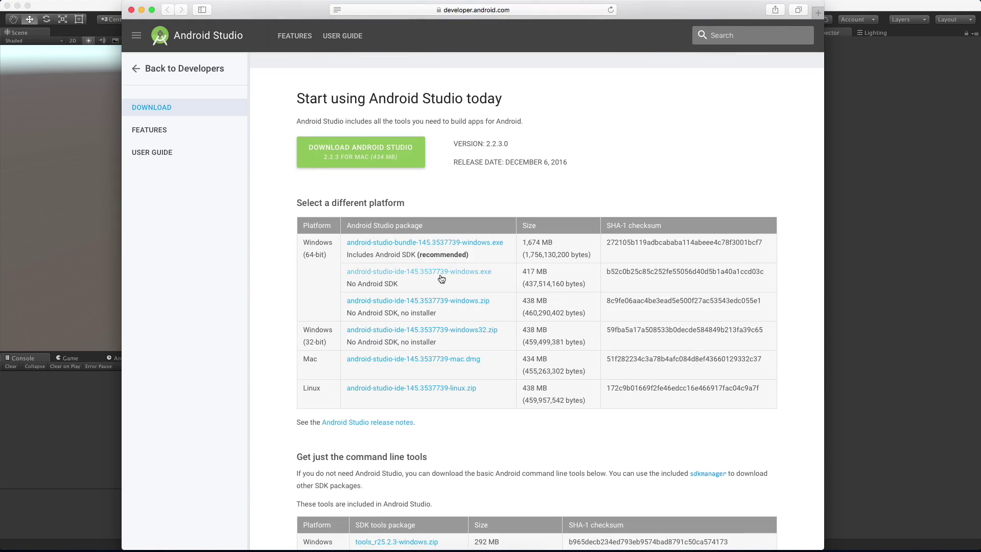
pyautogui.scroll(-5, 365, 326)
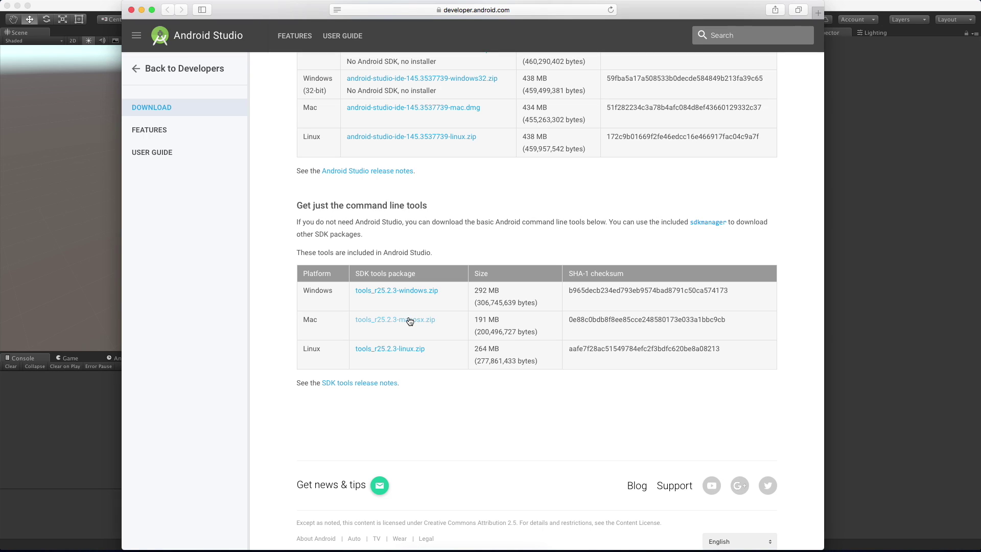
pyautogui.click(132, 10)
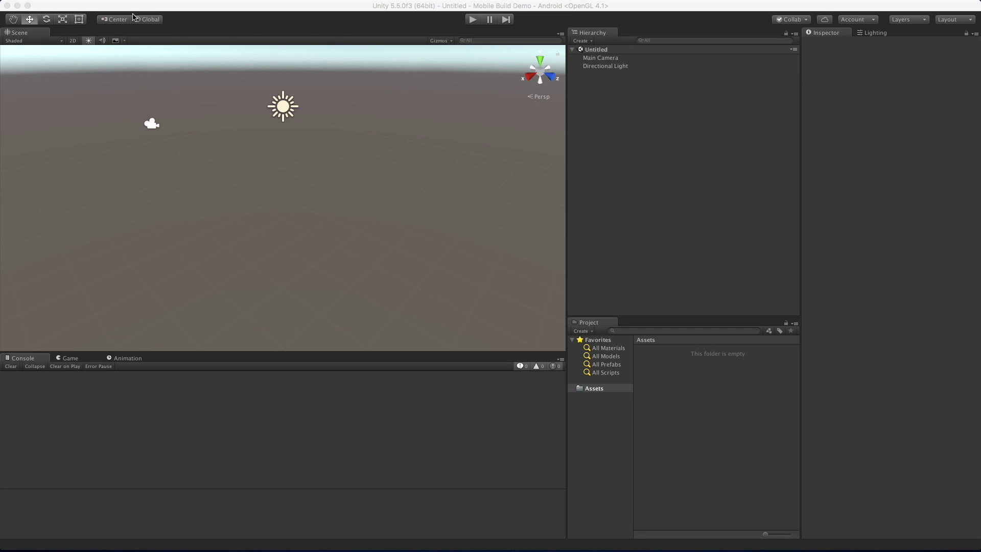
pyautogui.click(133, 17)
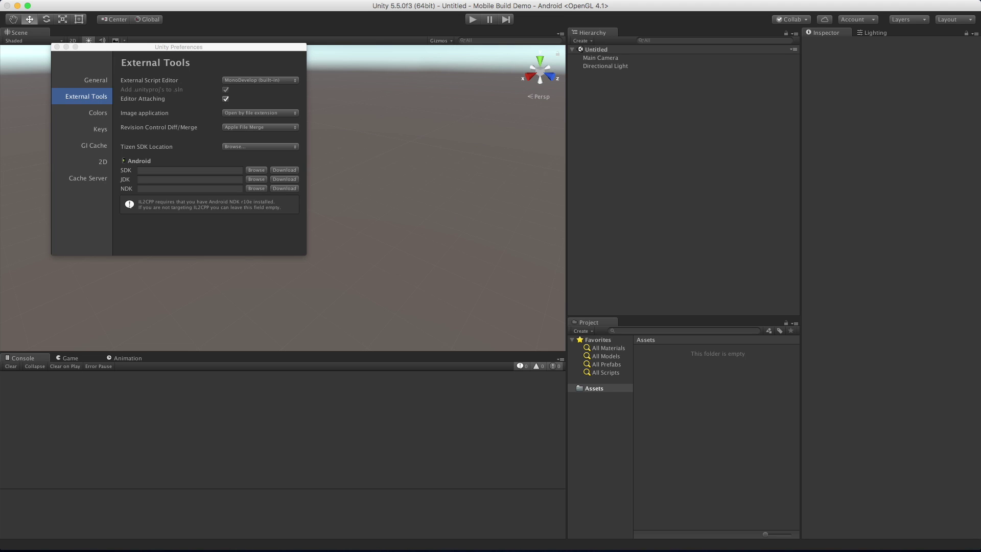
# Switch to the NDK Archives page in Chrome, locate the Revision 10e Mac OS X package, and return to Unity.
pyautogui.press('super+Tab')
pyautogui.moveTo(980, 122); pyautogui.dragTo(521, 11)
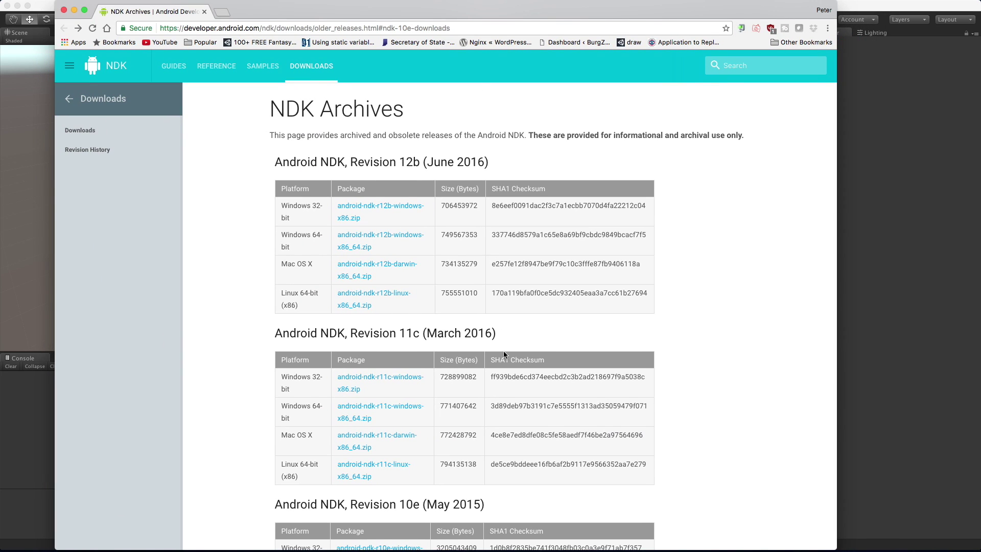
pyautogui.scroll(-10, 563, 312)
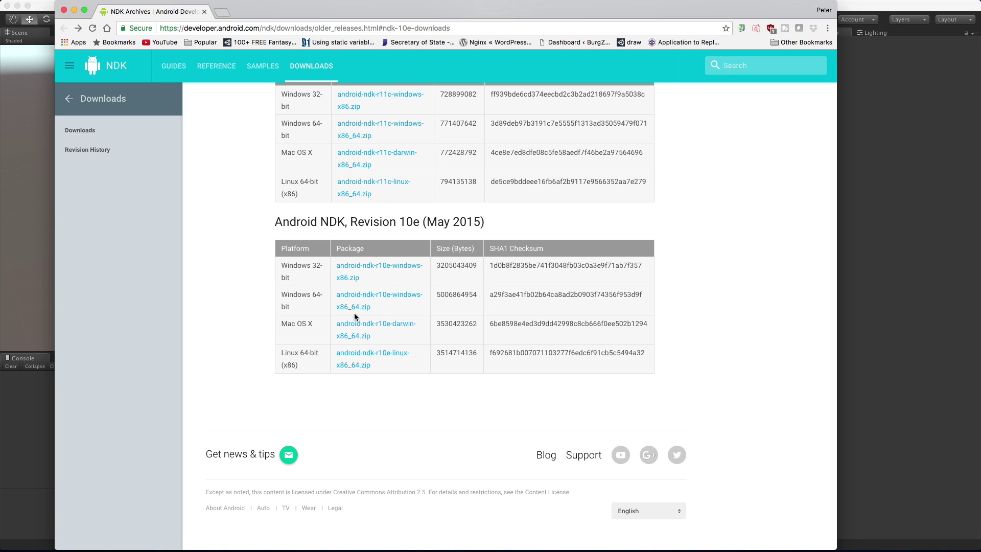
pyautogui.click(33, 260)
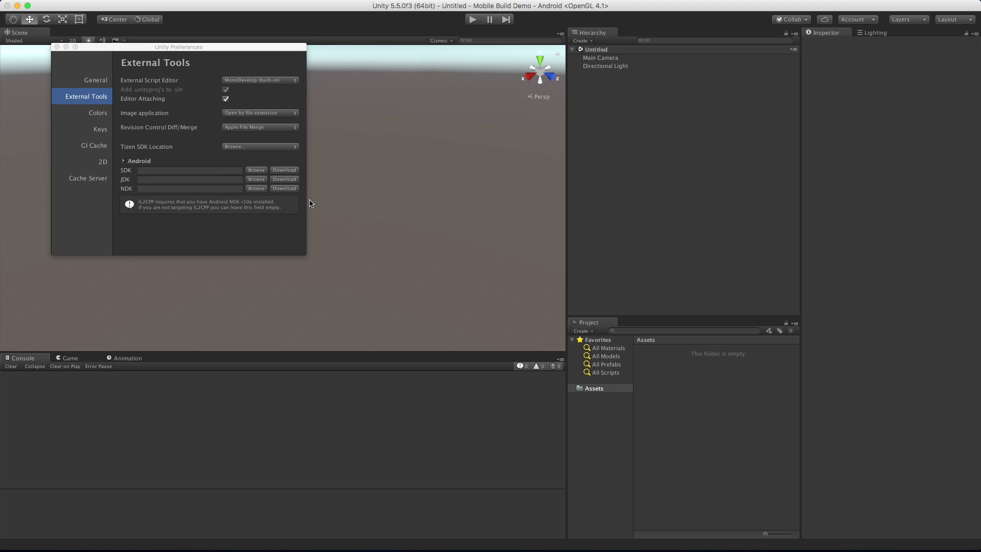
# Launch the JDK 8 Update 112 installer from jdk-8u112-macosx-x64.dmg on the desktop and close it without installing.
pyautogui.click(17, 6)
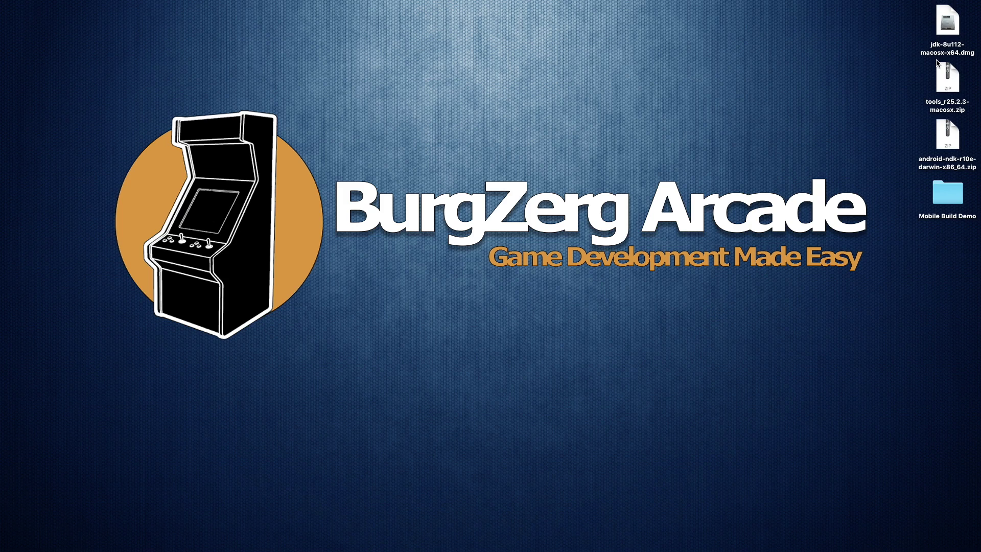
pyautogui.click(945, 37)
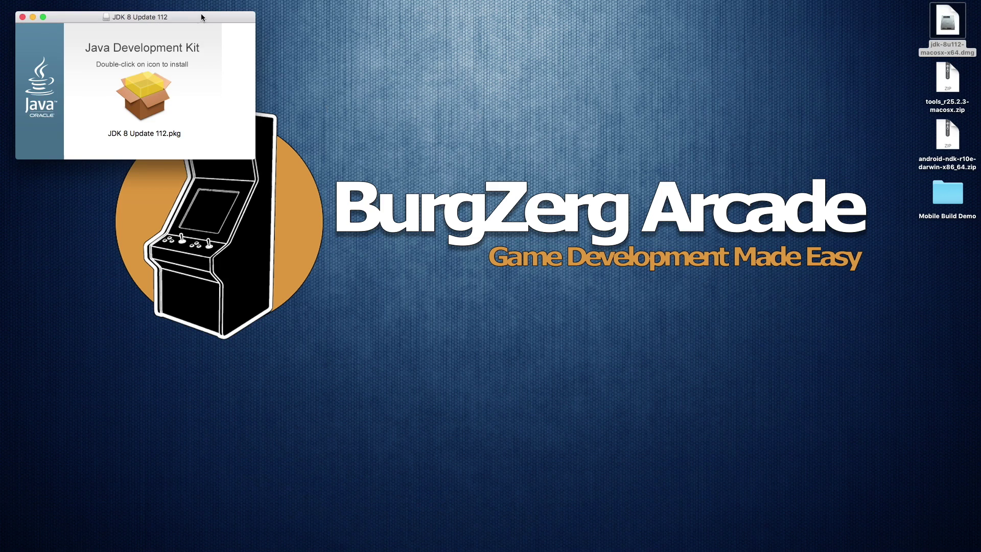
pyautogui.moveTo(201, 20); pyautogui.dragTo(509, 81)
pyautogui.click(456, 167)
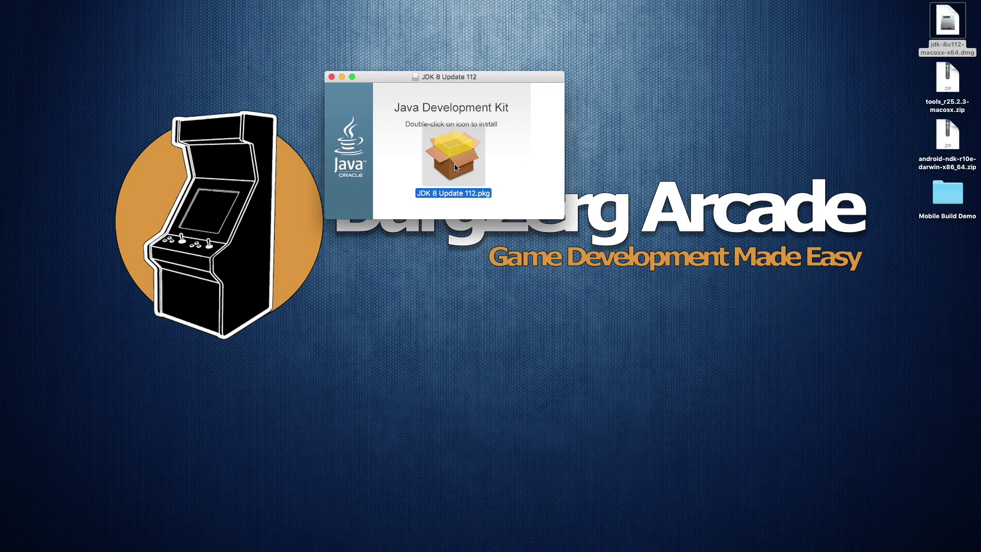
pyautogui.doubleClick(457, 168)
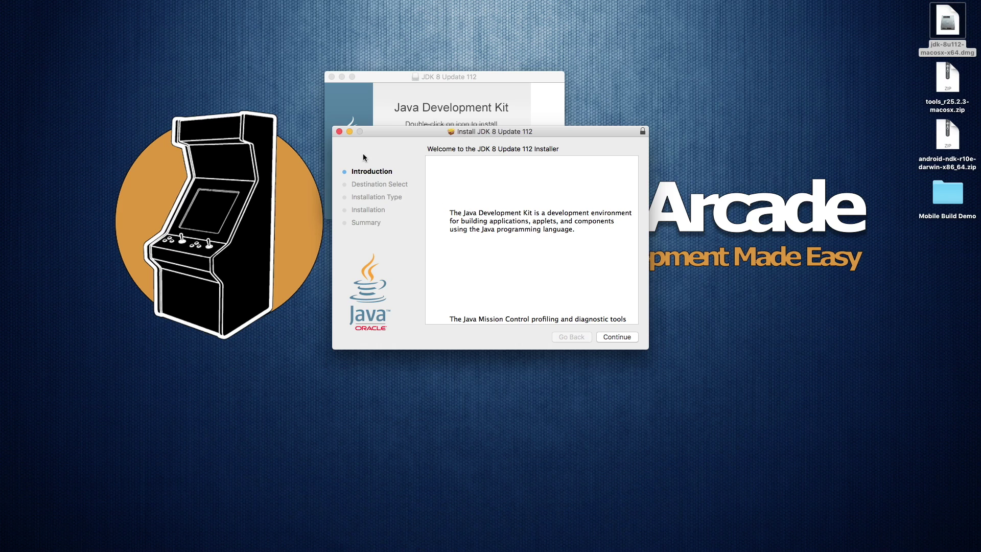
pyautogui.click(339, 132)
pyautogui.click(332, 77)
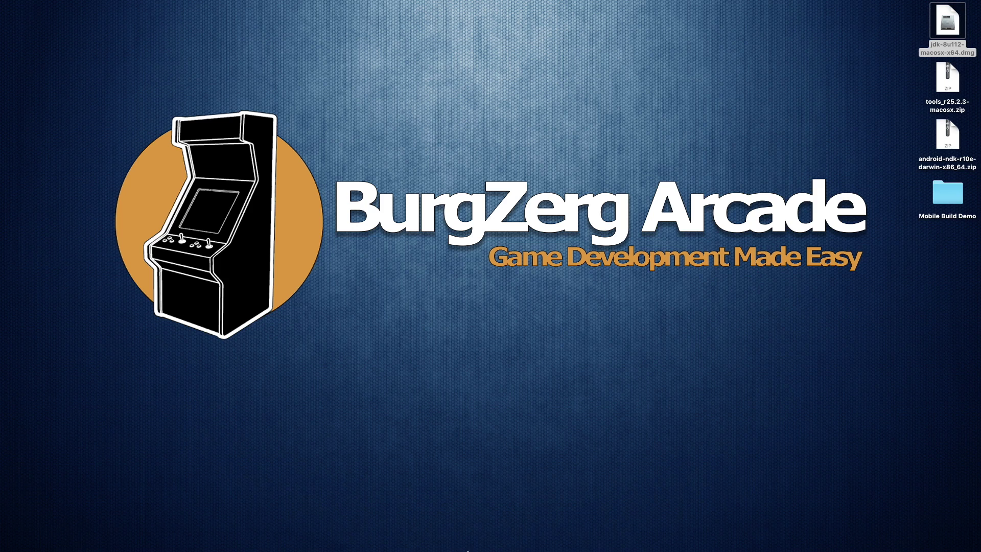
# Switch to Unity, start browsing for the Android JDK folder, and inspect the path through JavaVirtualMachines to Contents/Home.
pyautogui.click(425, 537)
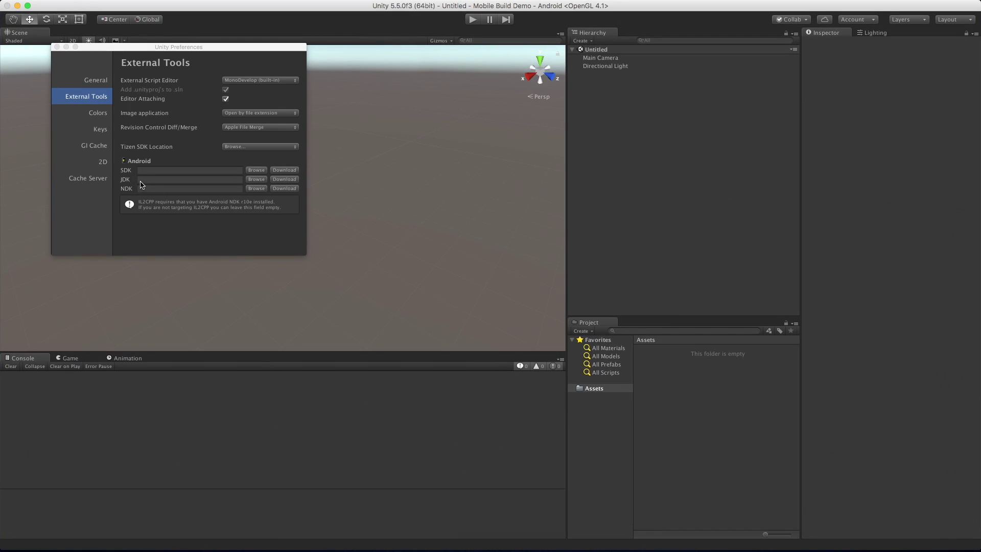
pyautogui.click(256, 179)
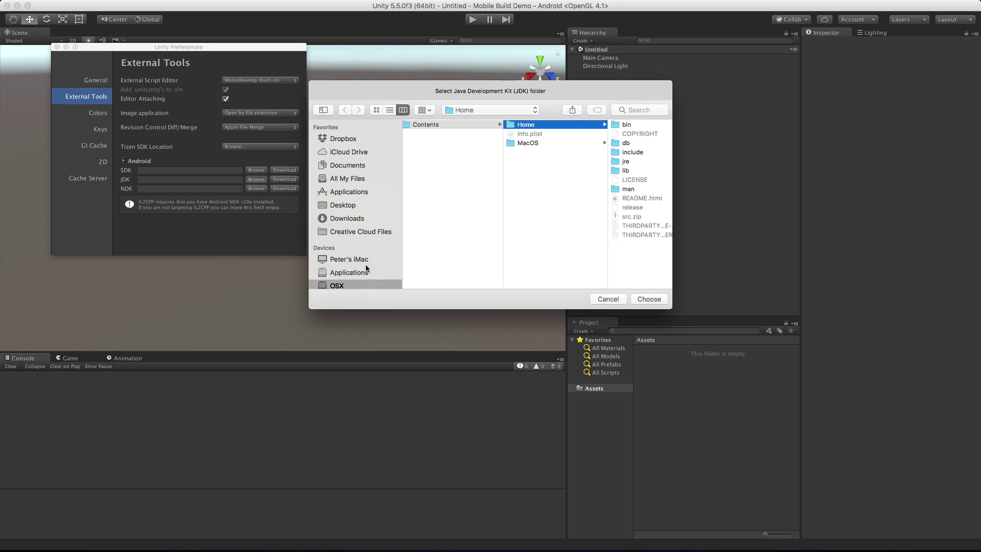
pyautogui.hscroll(-10, 445, 156)
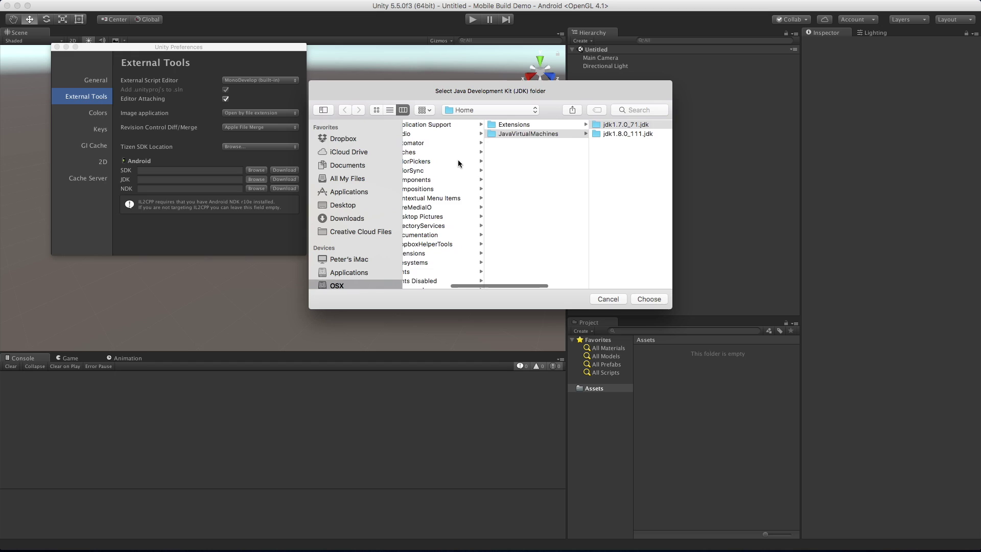
pyautogui.hscroll(10, 471, 158)
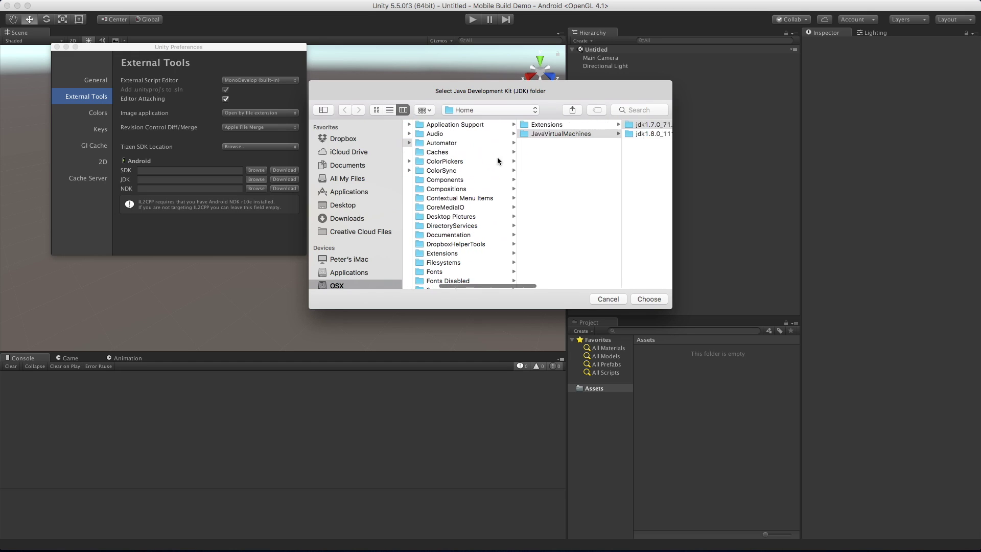
pyautogui.hscroll(5, 545, 161)
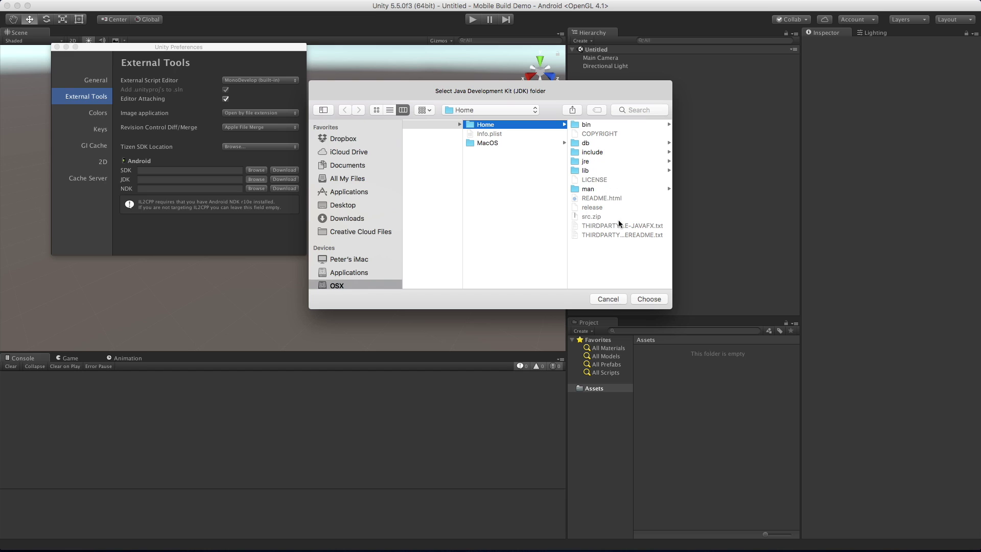
# Try to set the JDK location to the jre folder inside the JDK's Home folder.
pyautogui.click(597, 161)
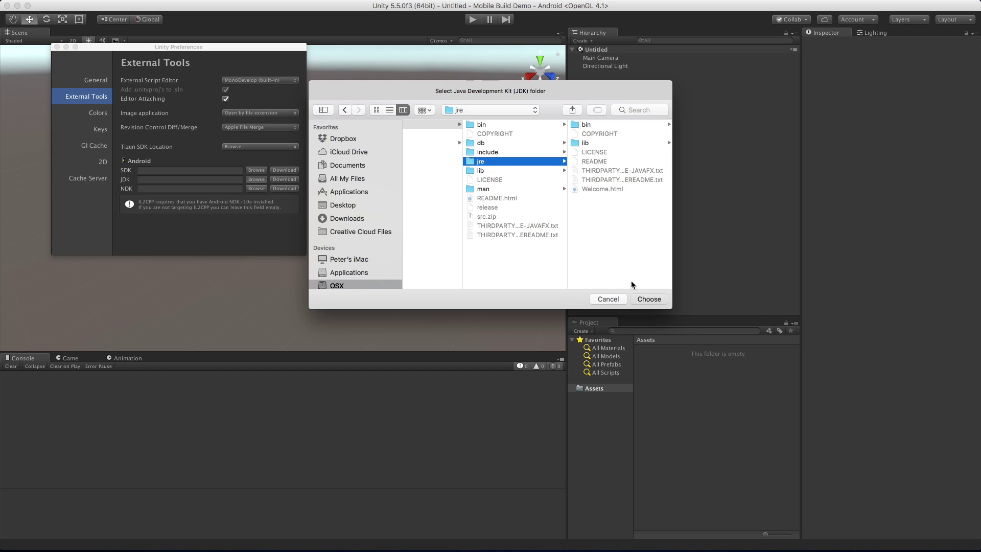
pyautogui.click(648, 299)
pyautogui.click(558, 210)
# Set the Android JDK location to the Home folder inside the JDK's Contents folder.
pyautogui.click(509, 109)
pyautogui.click(509, 121)
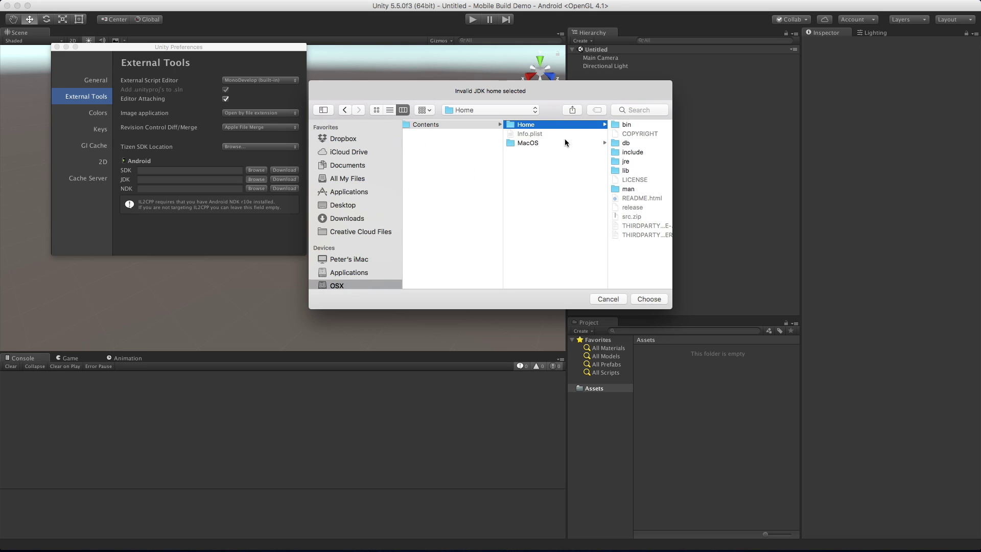
pyautogui.click(647, 299)
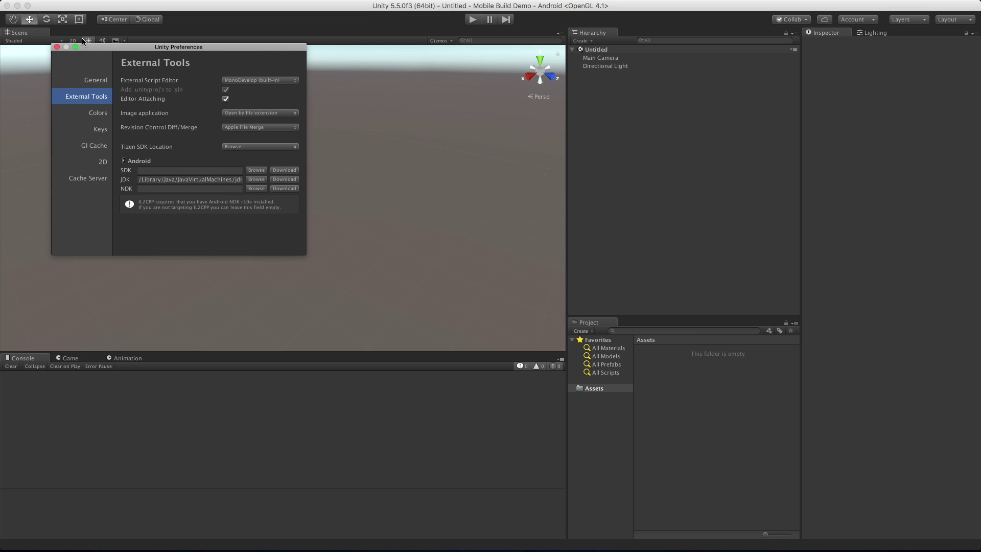
# Leave Unity and copy tools_r25.2.3-macosx.zip and android-ndk-r10e-darwin-x86_64.zip from the desktop into the sdk/android folder.
pyautogui.click(17, 5)
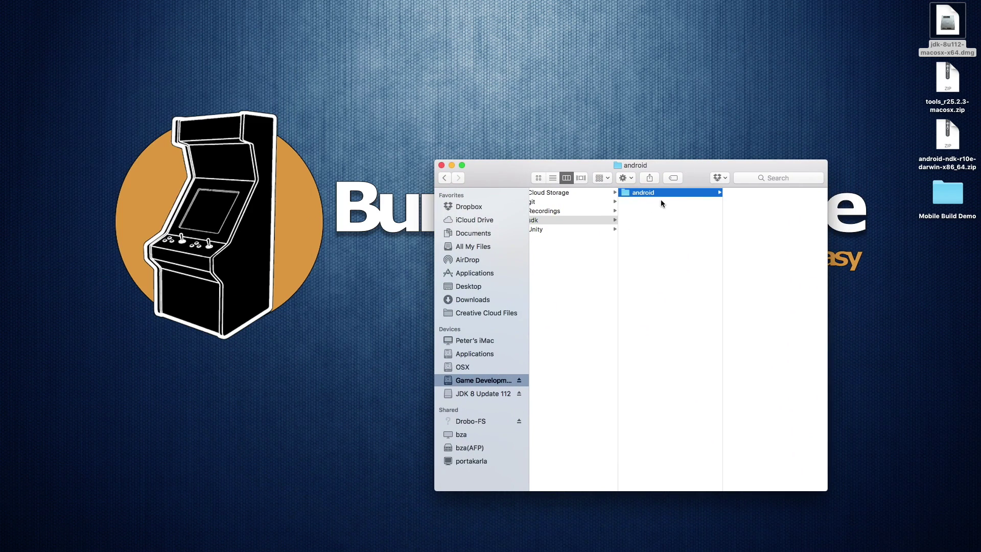
pyautogui.click(910, 160)
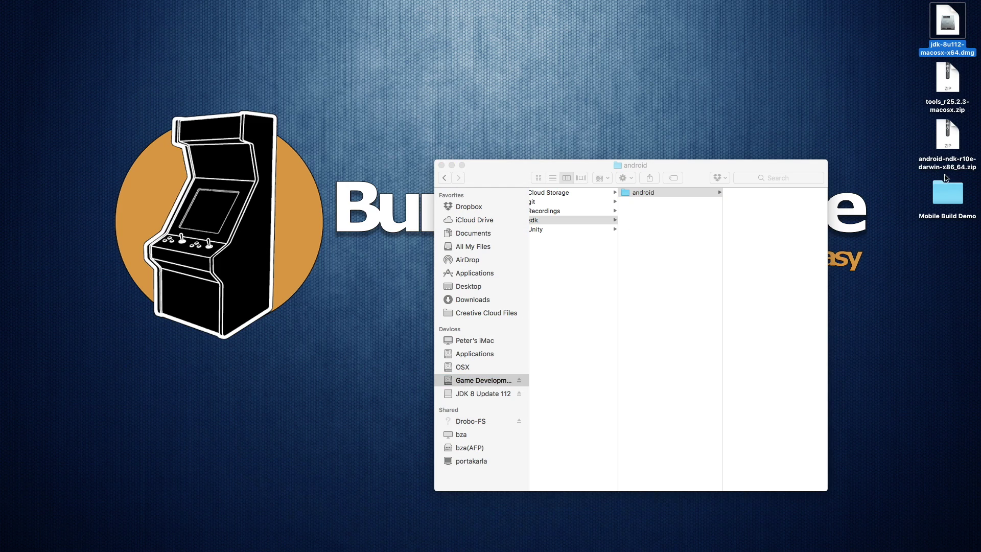
pyautogui.click(877, 81)
pyautogui.moveTo(920, 86); pyautogui.dragTo(971, 153)
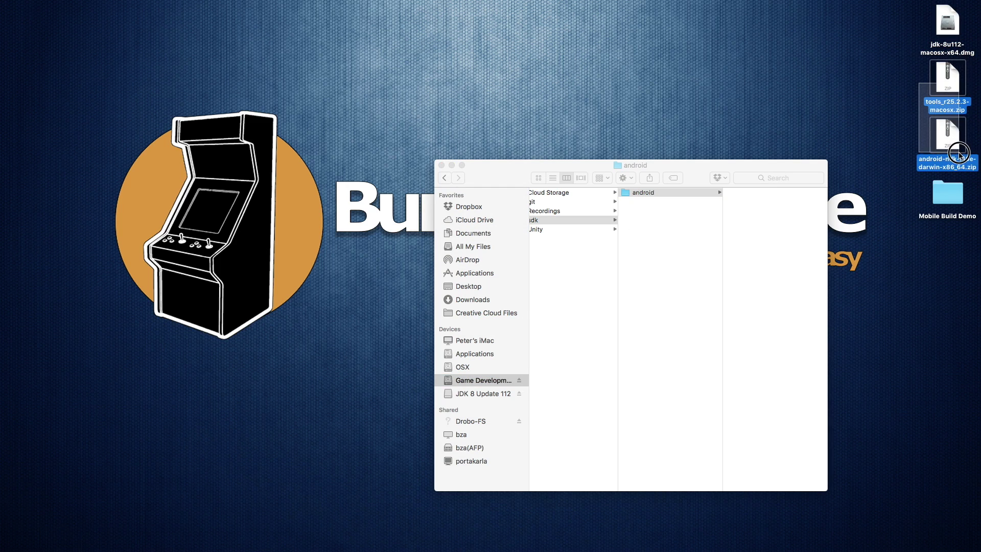
pyautogui.moveTo(948, 76); pyautogui.dragTo(746, 285)
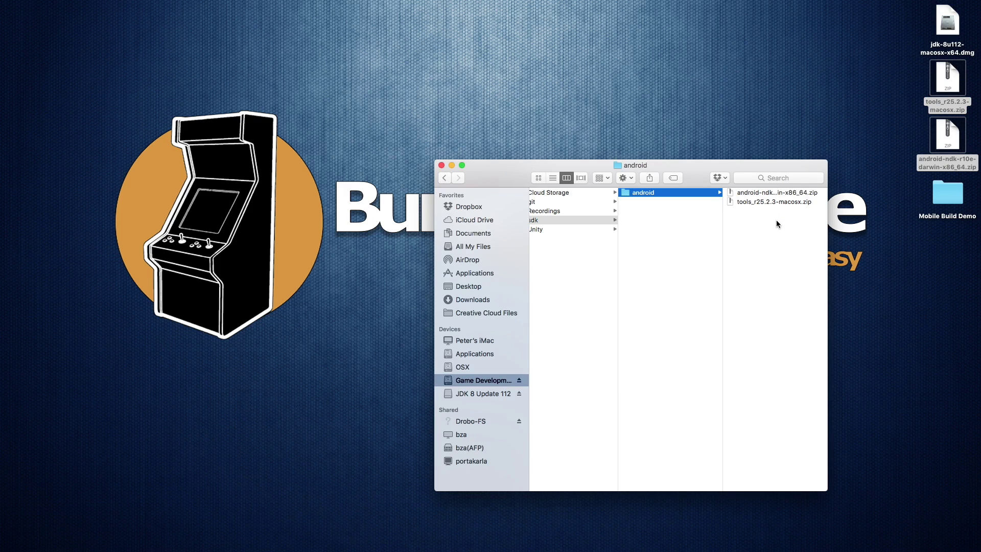
# Extract the SDK tools and NDK r10e archives in the android folder, moving tools_r25.2.3-macosx.zip to the Trash.
pyautogui.doubleClick(771, 202)
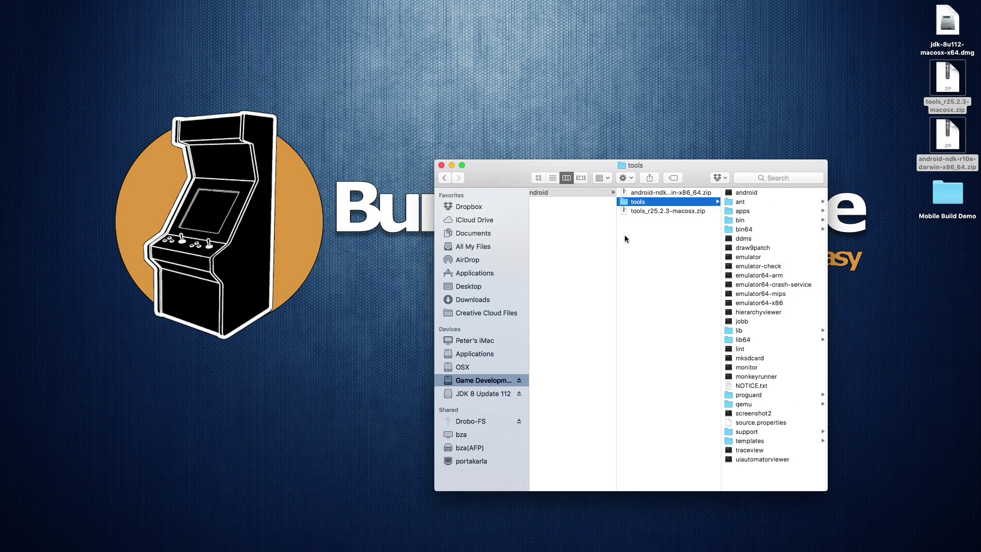
pyautogui.click(652, 212)
pyautogui.rightClick(656, 213)
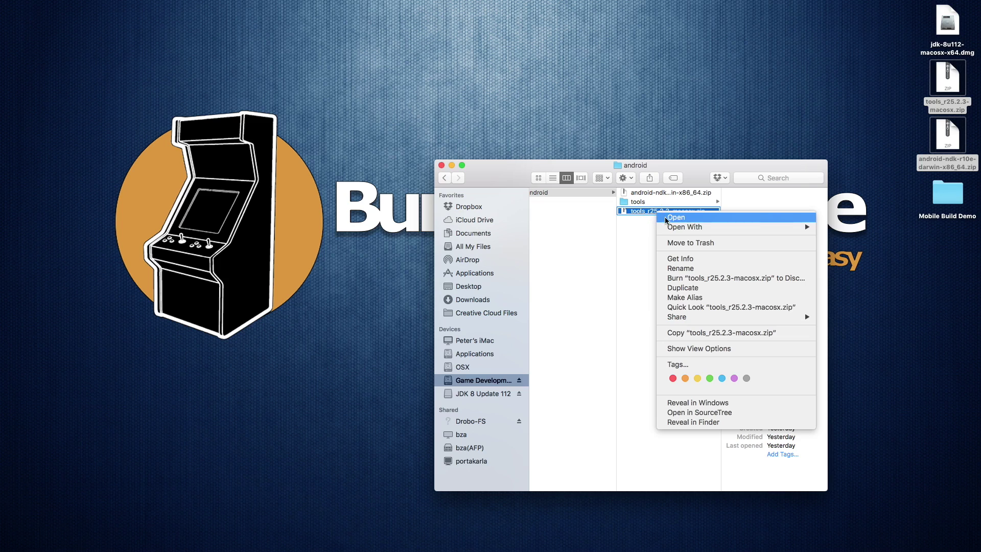
pyautogui.click(688, 246)
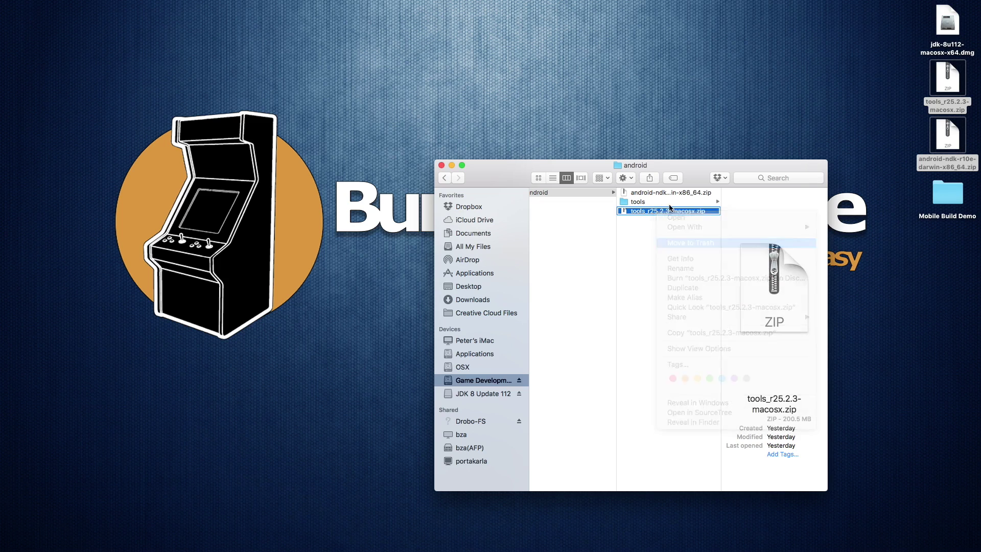
pyautogui.doubleClick(667, 193)
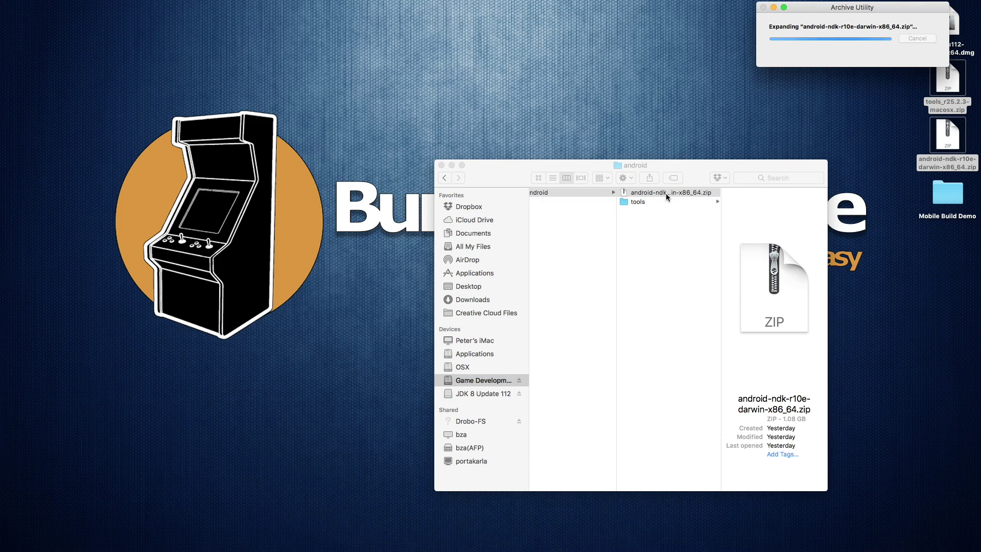
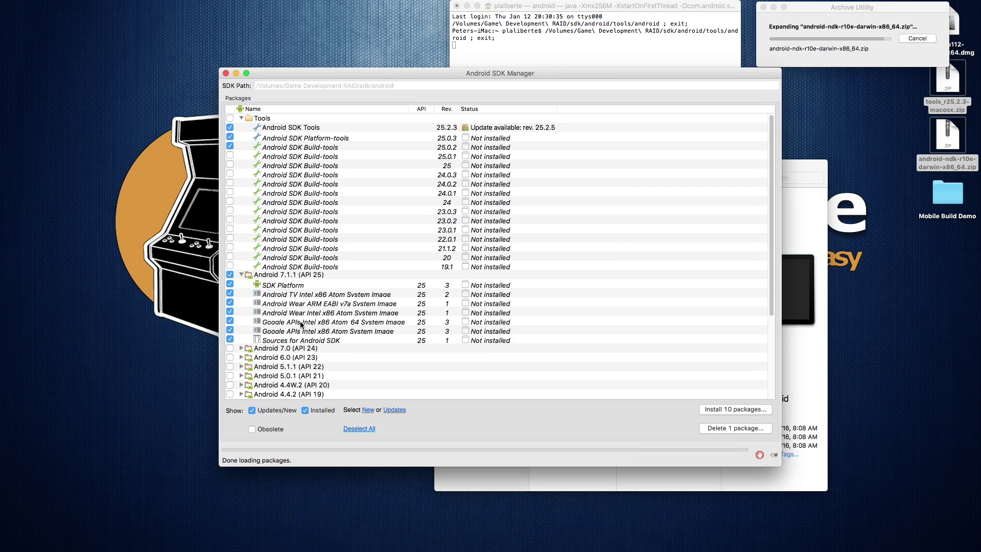
# Mark the Android 6.0 (API 23) packages for installation and expand Extras to review the optional packages.
pyautogui.scroll(-1, 301, 325)
pyautogui.scroll(-1, 353, 304)
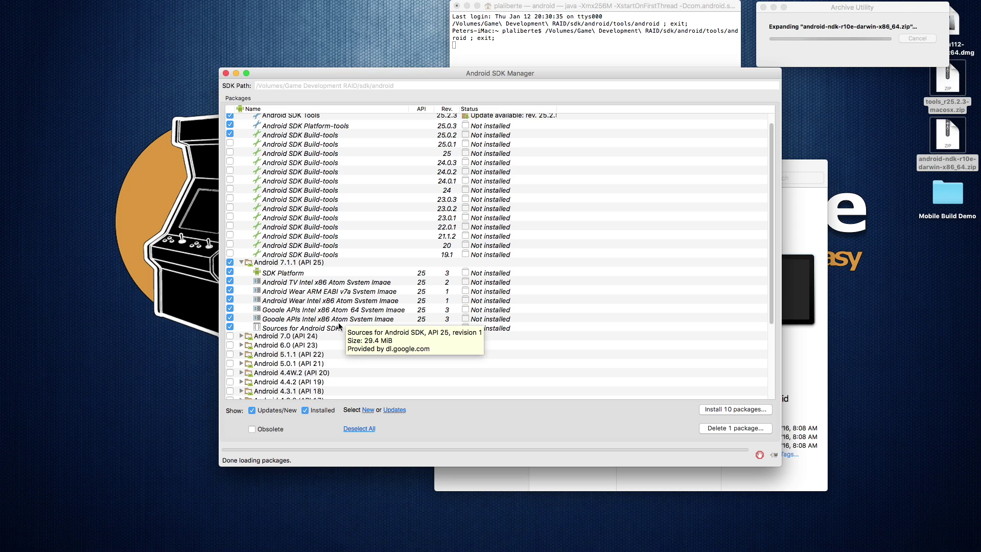
pyautogui.click(230, 345)
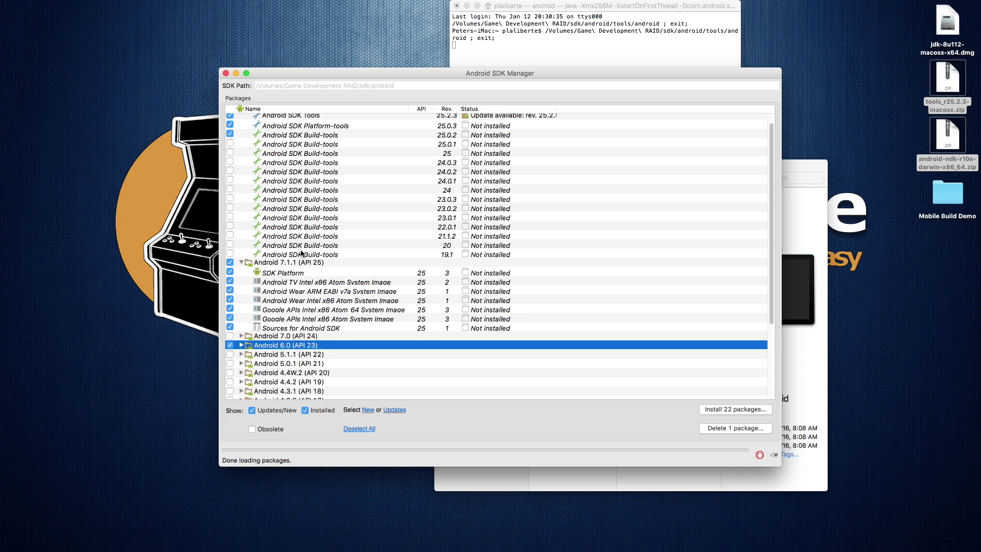
pyautogui.scroll(1, 281, 210)
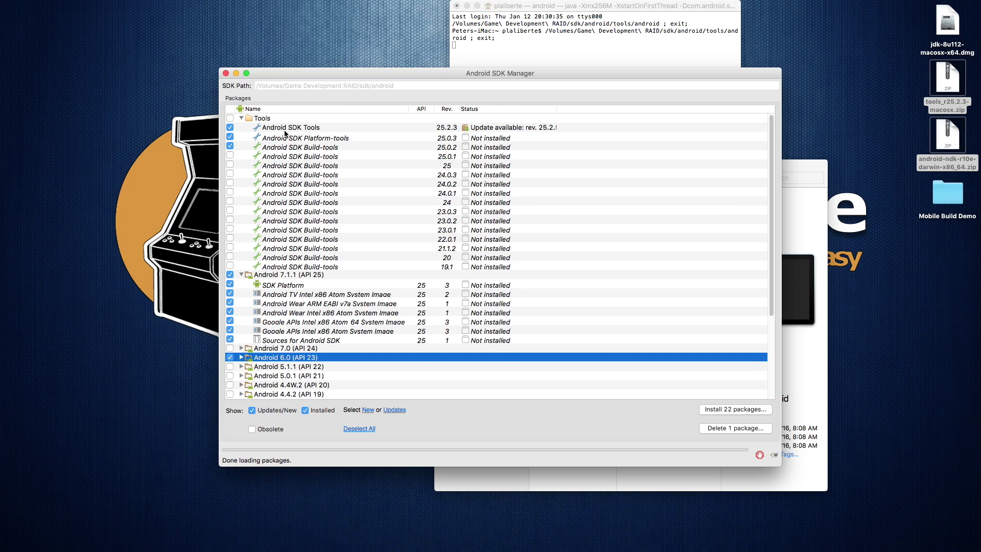
pyautogui.scroll(-3, 380, 279)
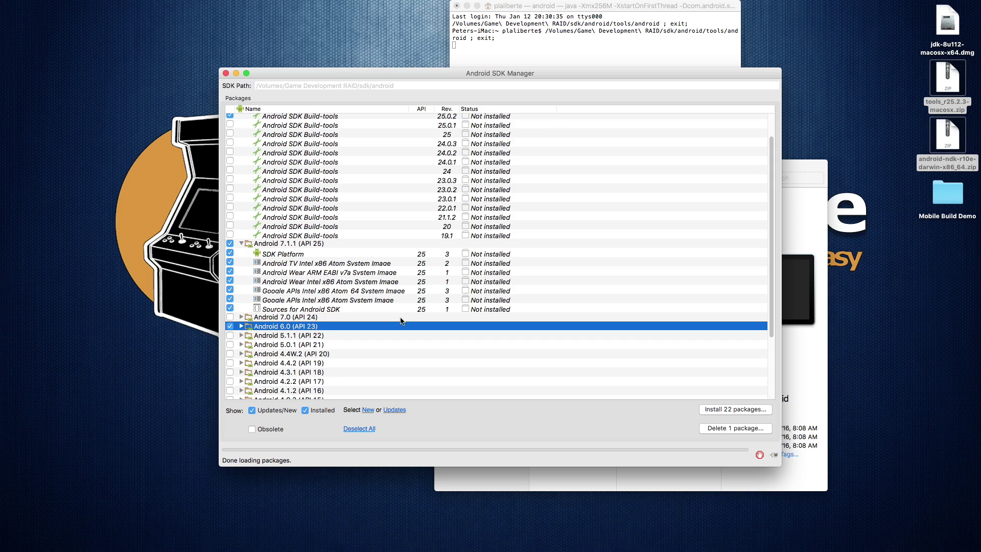
pyautogui.scroll(-5, 401, 321)
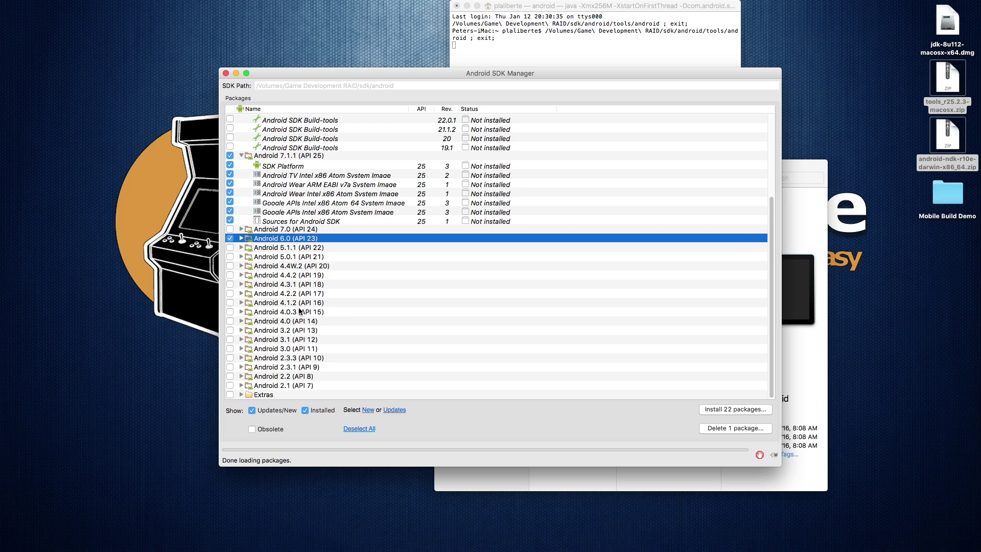
pyautogui.click(241, 396)
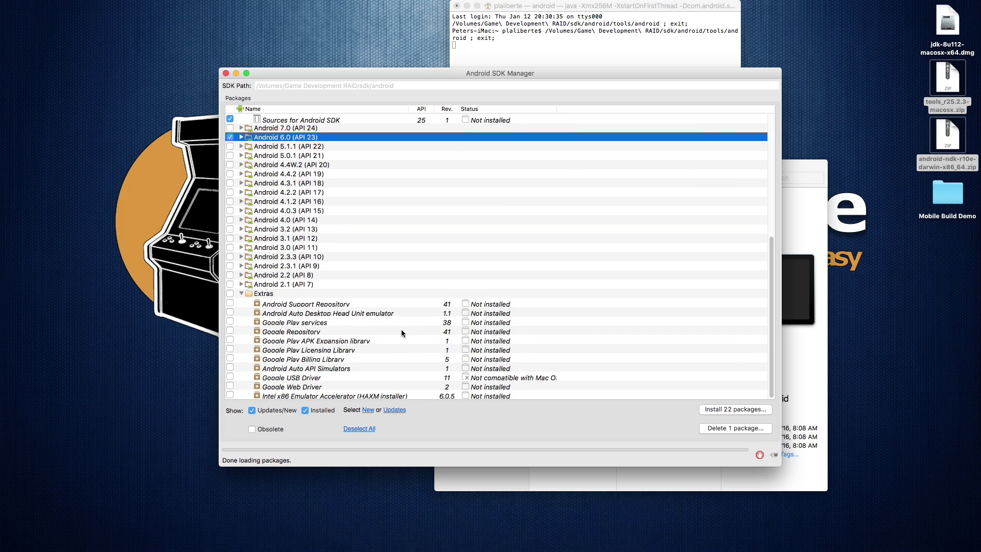
pyautogui.moveTo(361, 386)
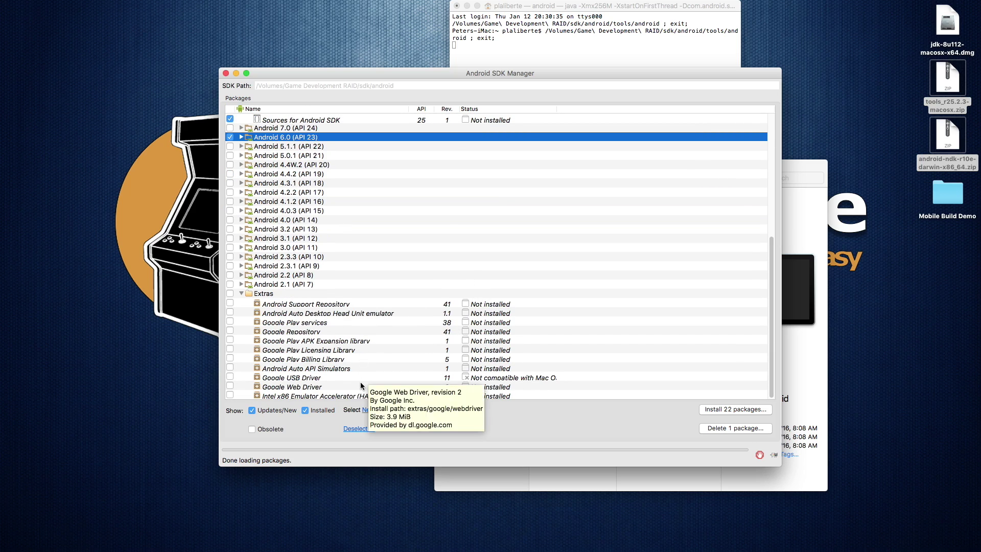
pyautogui.scroll(10, 344, 197)
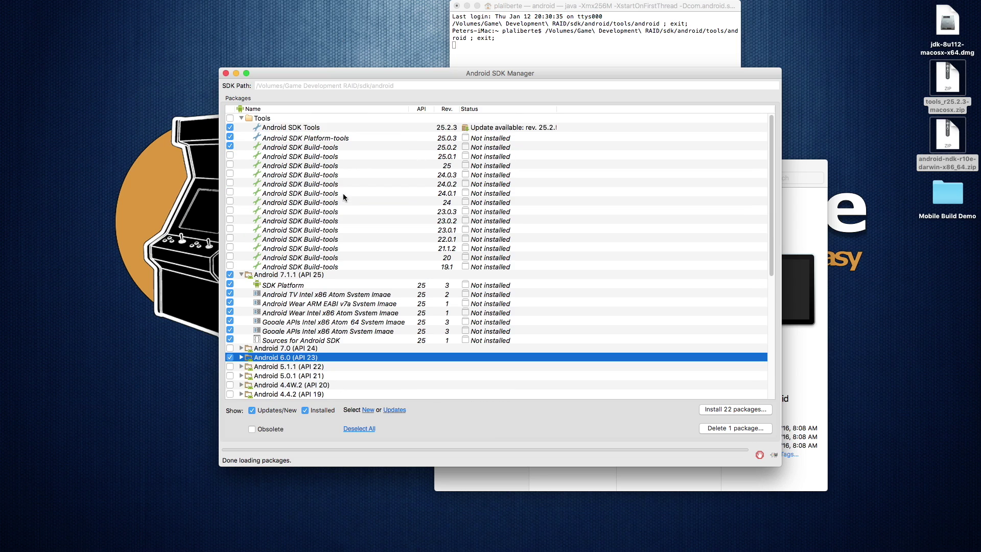
# Accept the Android SDK License and install all the selected SDK packages.
pyautogui.click(749, 413)
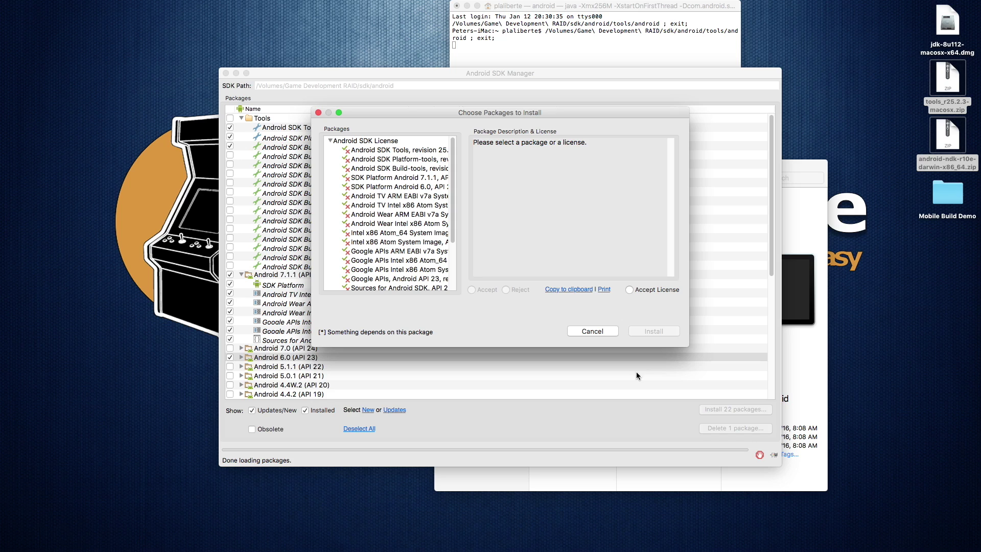
pyautogui.click(375, 142)
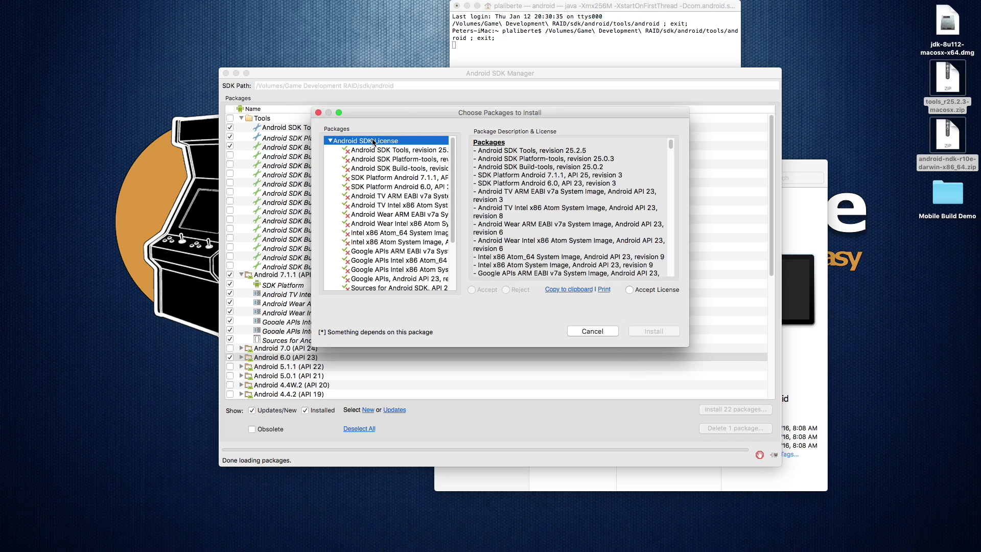
pyautogui.click(630, 290)
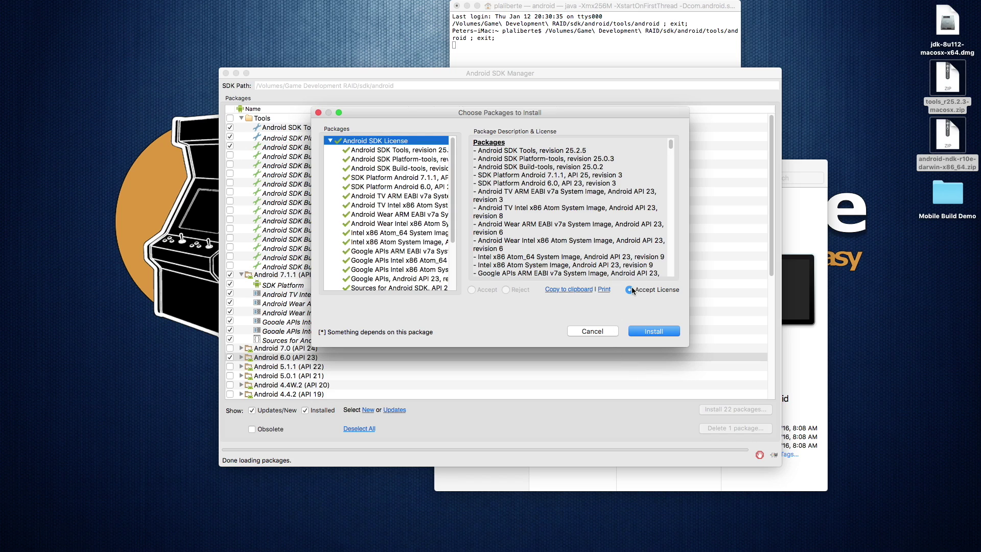
pyautogui.click(664, 333)
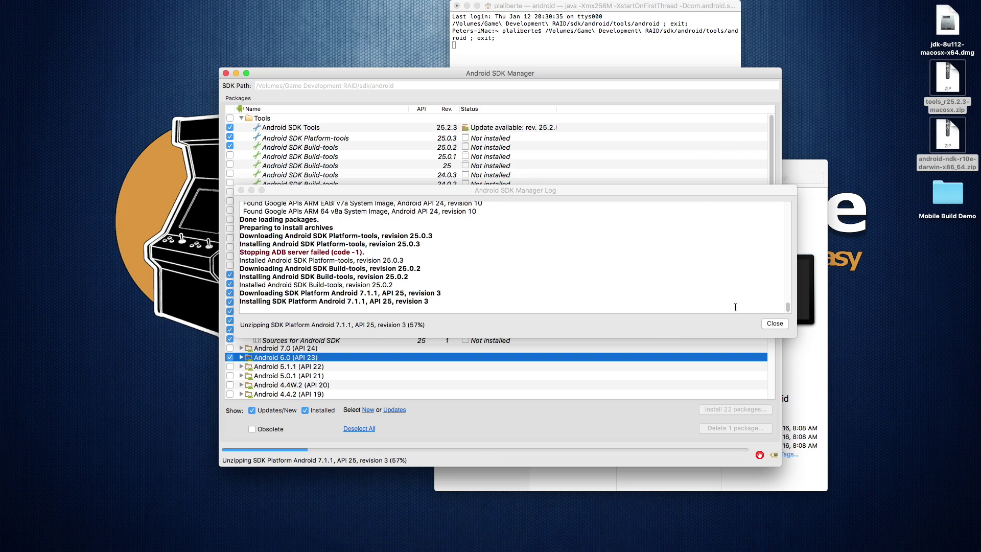
# Move android-ndk-r10e-darwin-x86_64.zip from the android folder to the Trash in Finder.
pyautogui.click(817, 400)
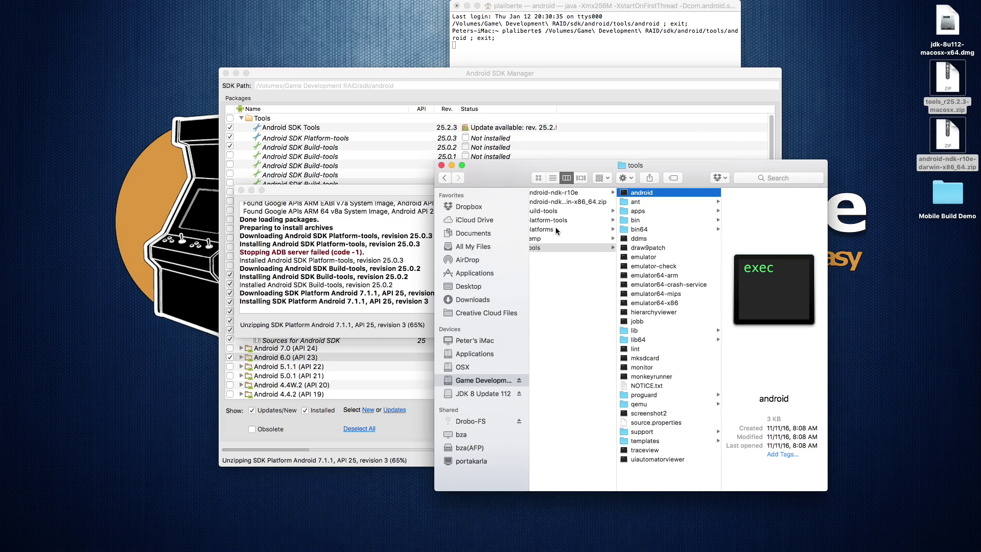
pyautogui.hscroll(-3, 583, 219)
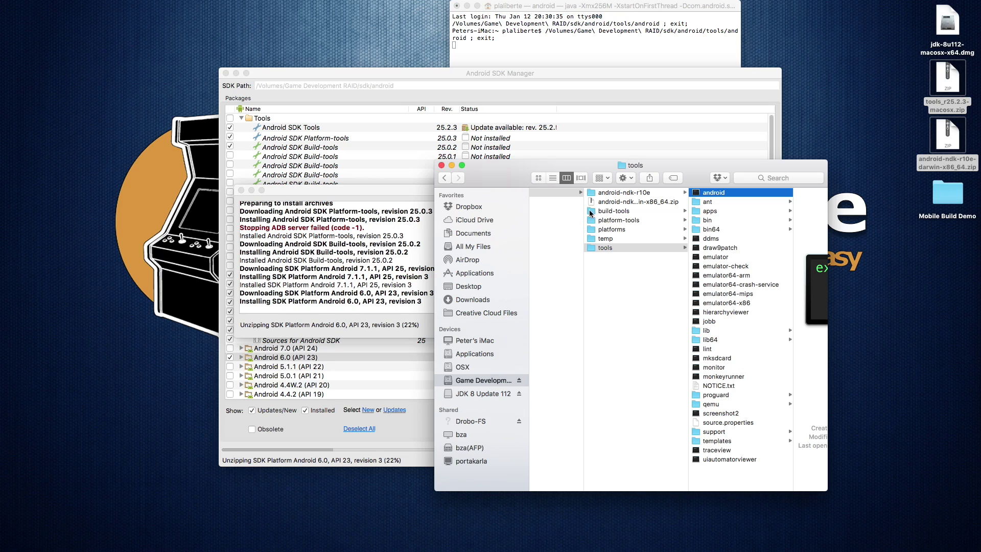
pyautogui.click(641, 203)
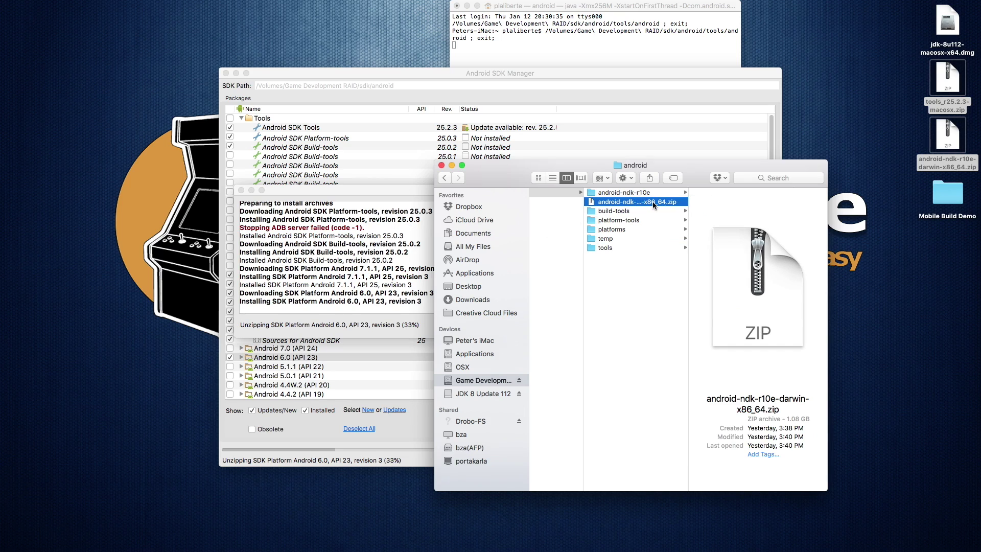
pyautogui.click(659, 397)
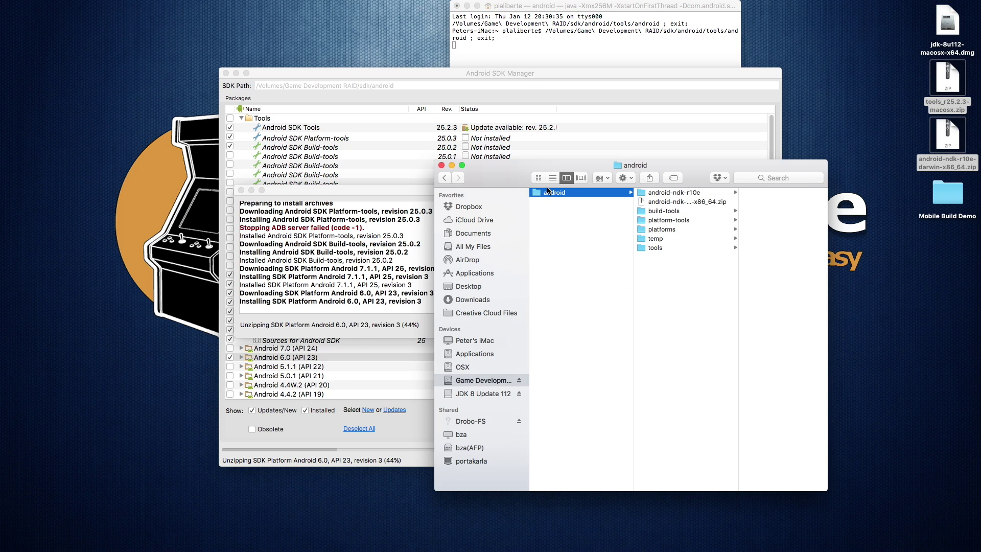
pyautogui.click(685, 202)
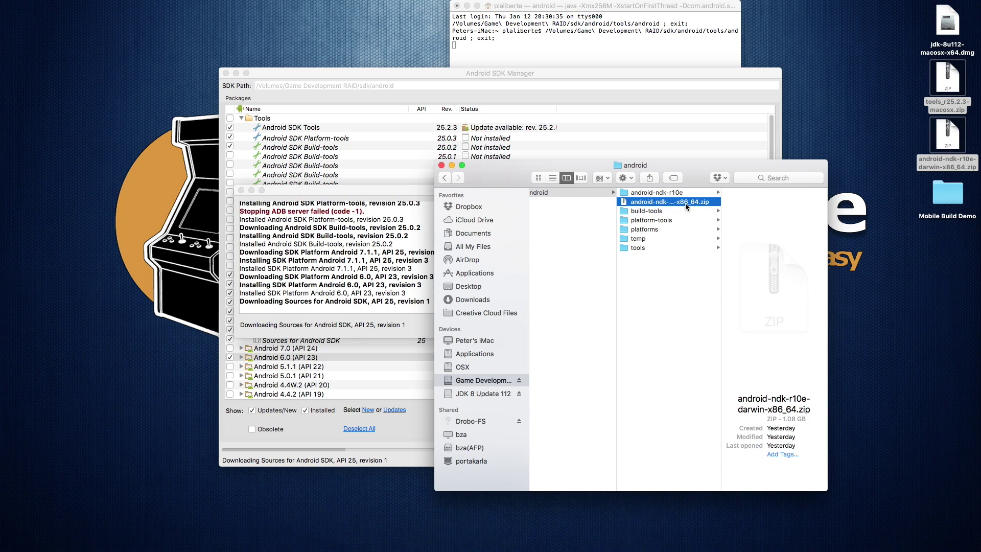
pyautogui.rightClick(655, 206)
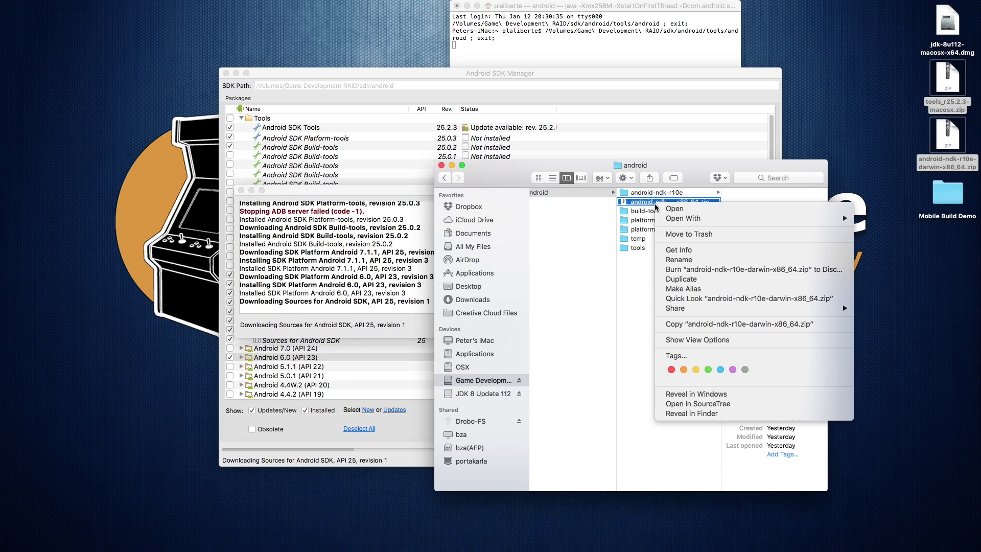
pyautogui.click(684, 234)
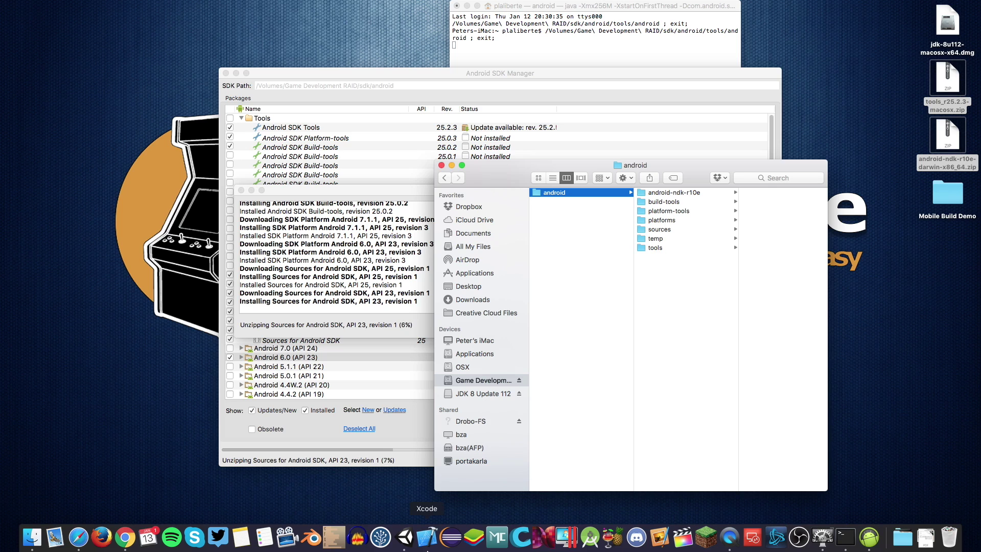
# Switch to Unity and set the Android NDK location to sdk/android/android-ndk-r10e on the Game Development RAID drive.
pyautogui.click(402, 547)
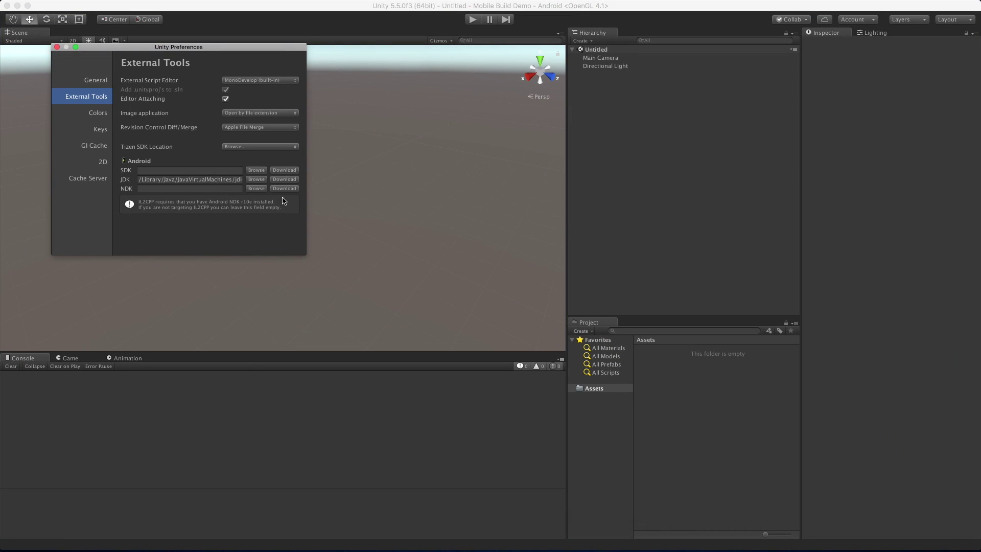
pyautogui.click(253, 189)
pyautogui.scroll(-3, 354, 263)
pyautogui.click(392, 279)
pyautogui.click(367, 269)
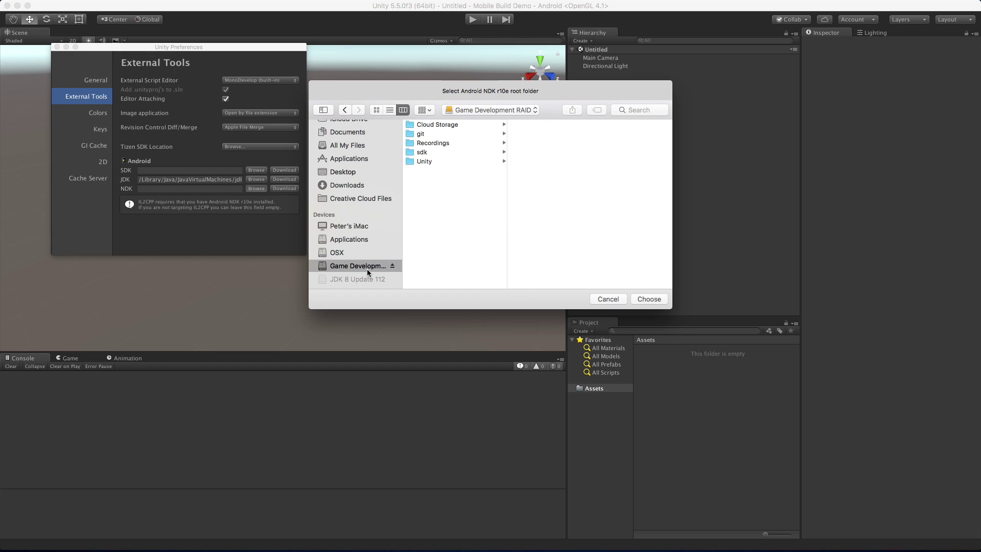
pyautogui.click(444, 152)
pyautogui.click(538, 124)
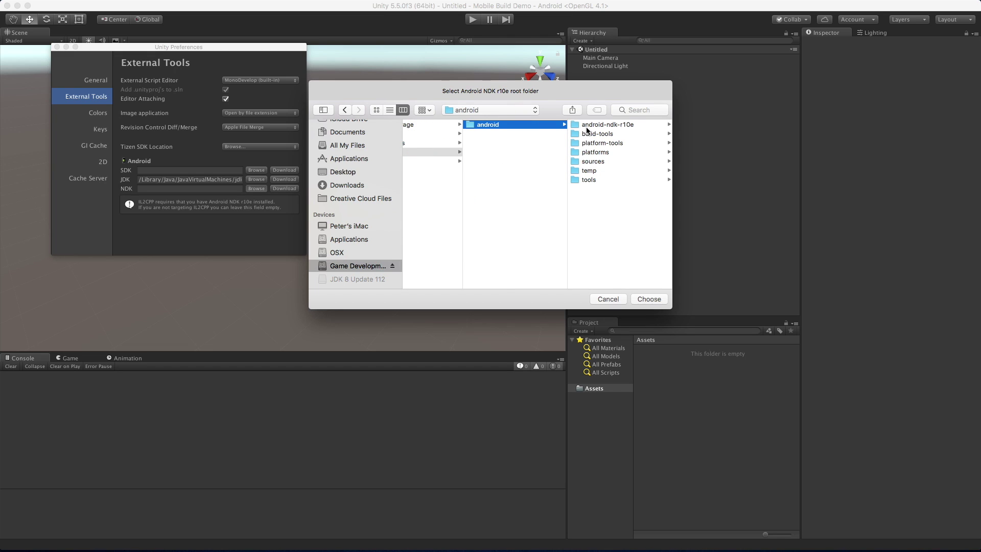
pyautogui.click(598, 124)
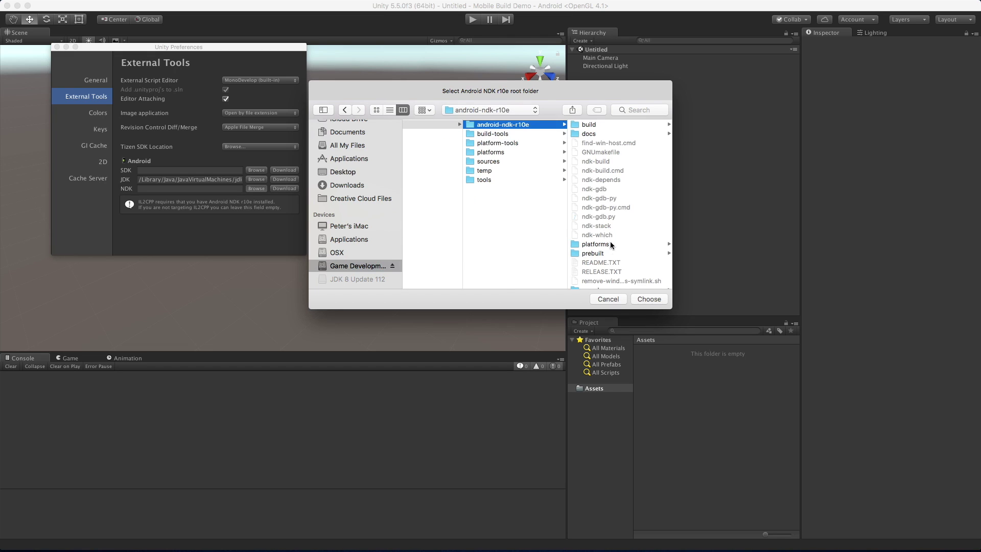
pyautogui.click(649, 299)
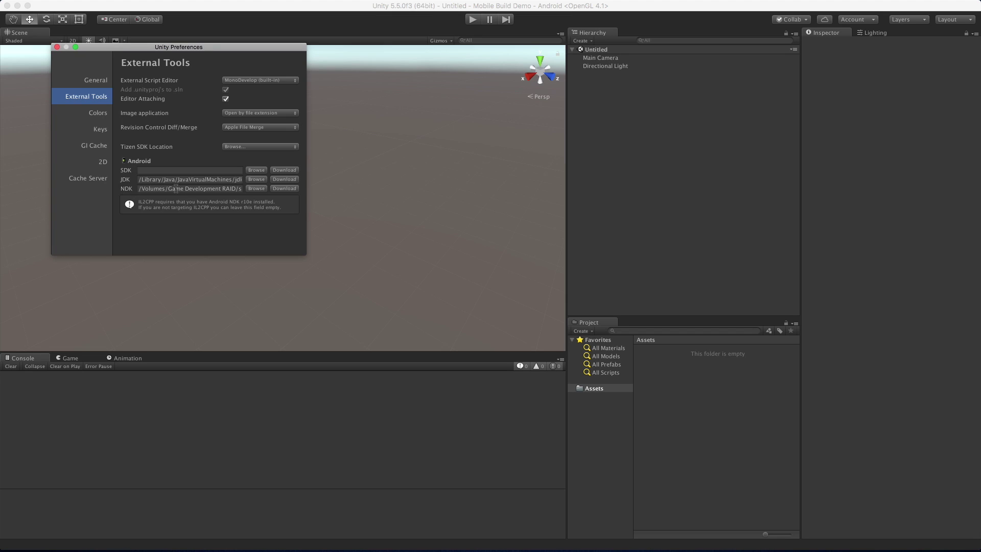
# Try to set the Android NDK location to the parent android folder.
pyautogui.click(256, 189)
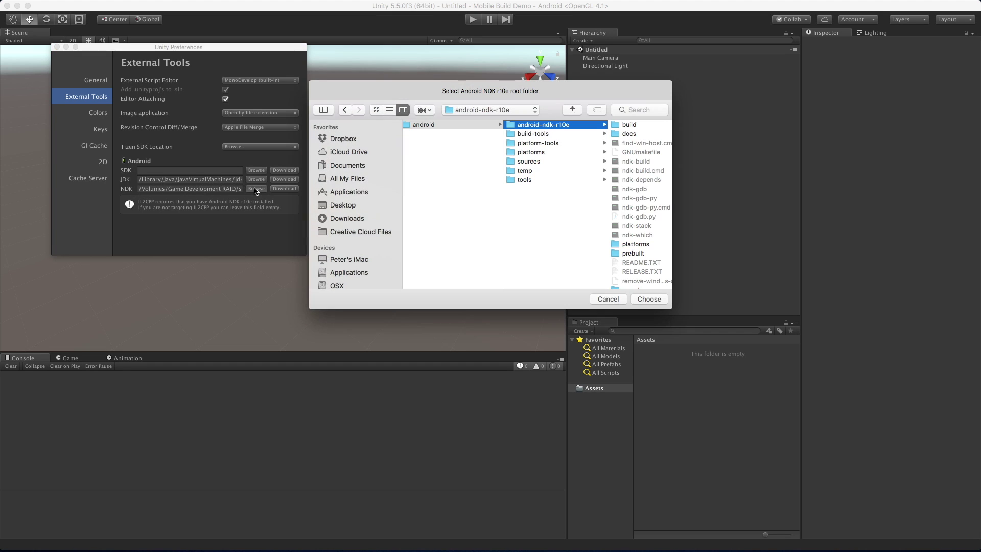
pyautogui.click(429, 125)
pyautogui.click(659, 301)
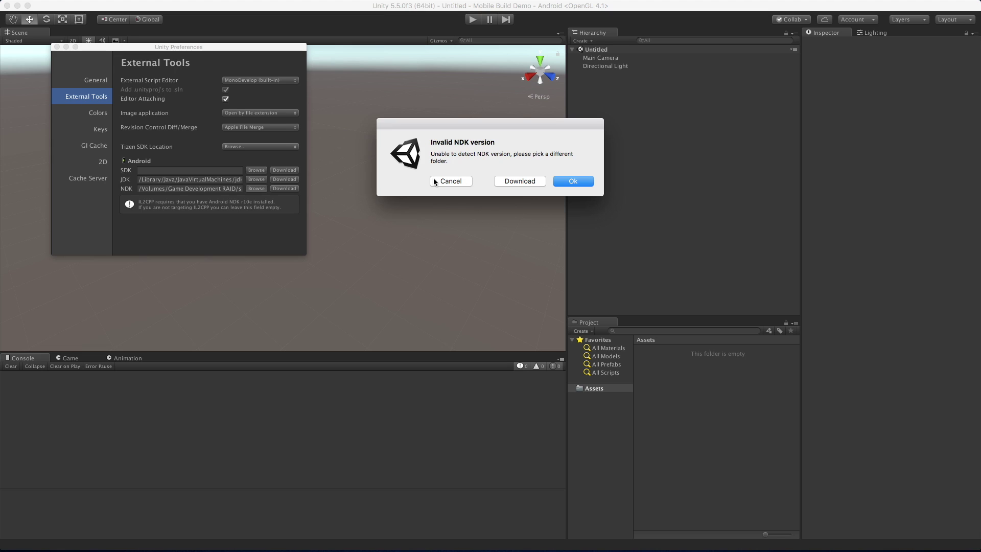
# Dismiss the invalid folder choice and set the Android NDK location to the android-ndk-r10e folder.
pyautogui.click(573, 180)
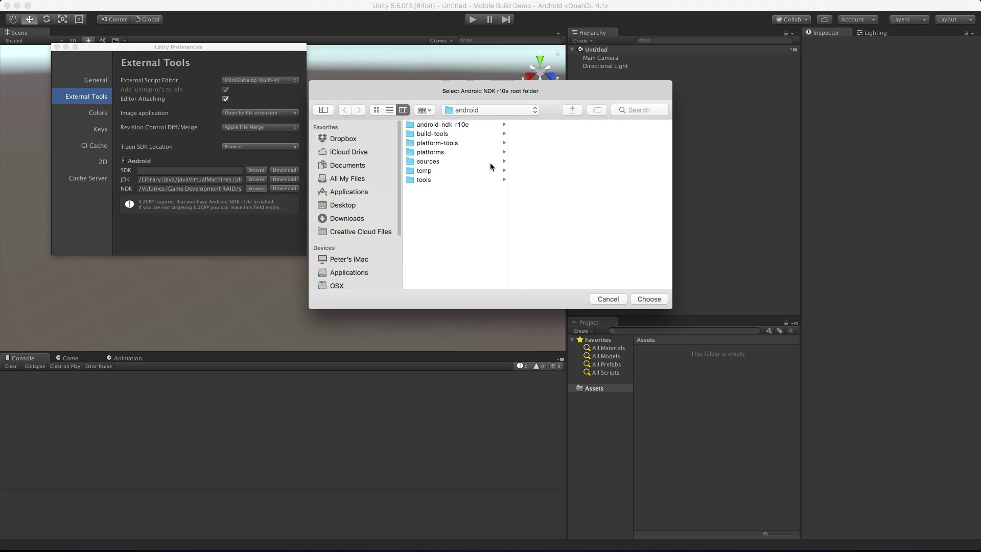
pyautogui.click(458, 125)
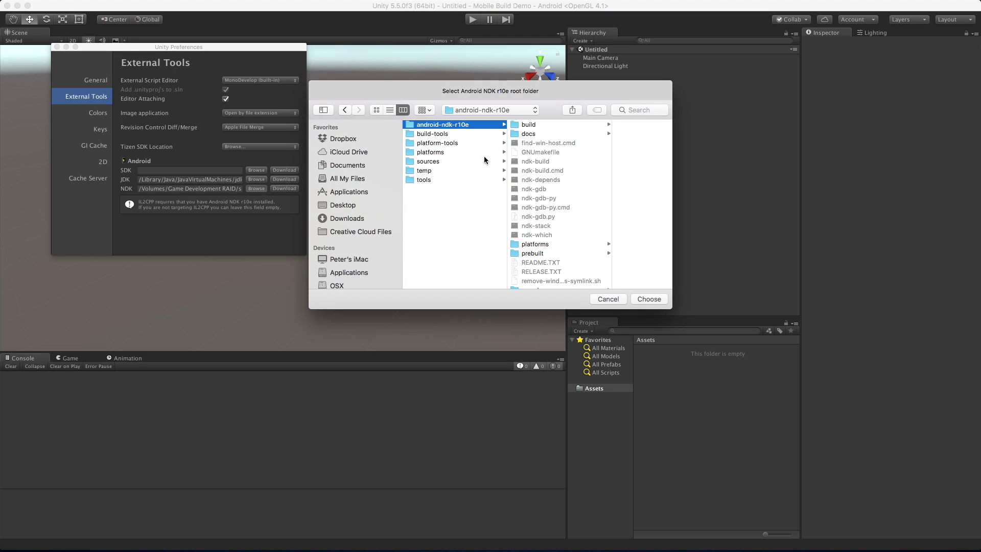
pyautogui.click(657, 296)
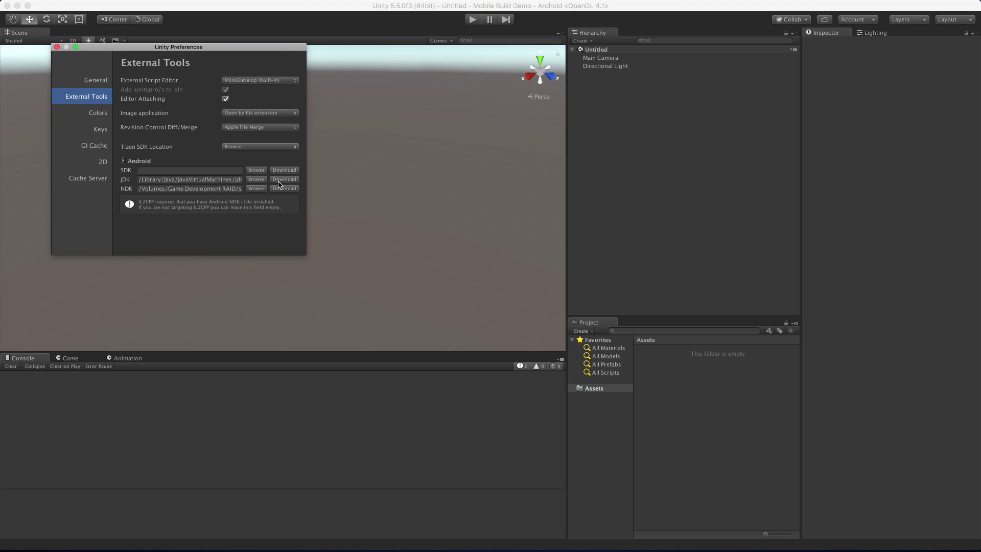
# Show the Game view, minimize the Unity editor and bring the Android SDK Manager Log to the front.
pyautogui.click(75, 360)
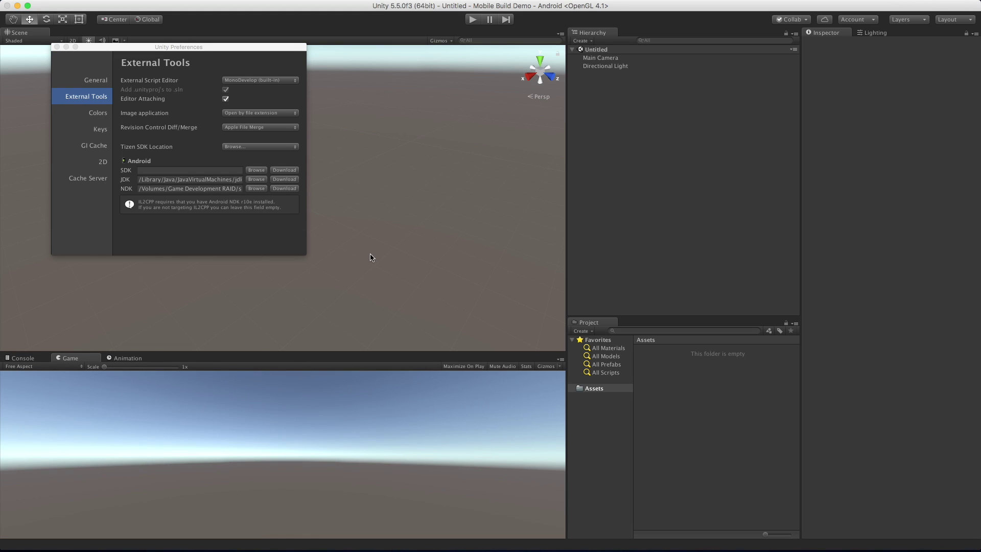
pyautogui.click(17, 6)
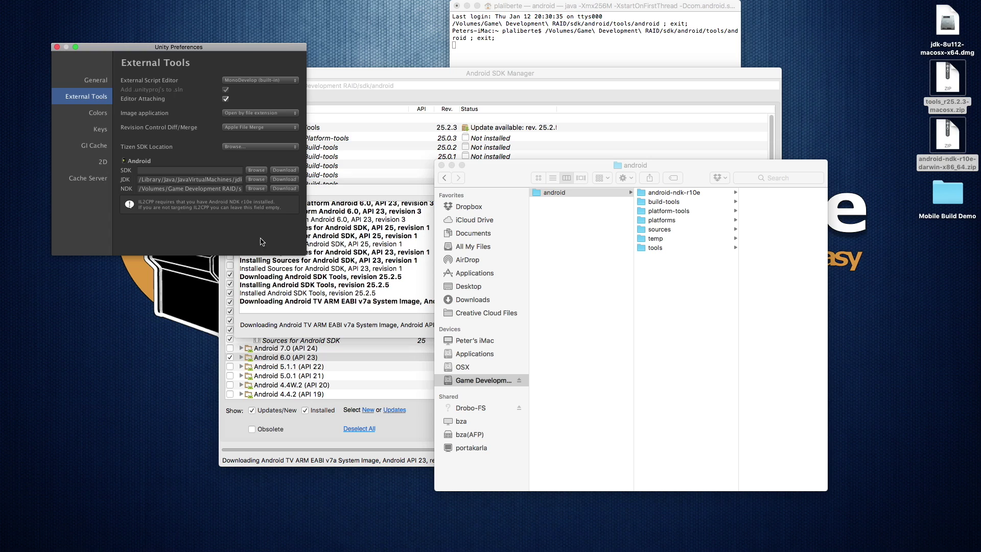
pyautogui.click(250, 298)
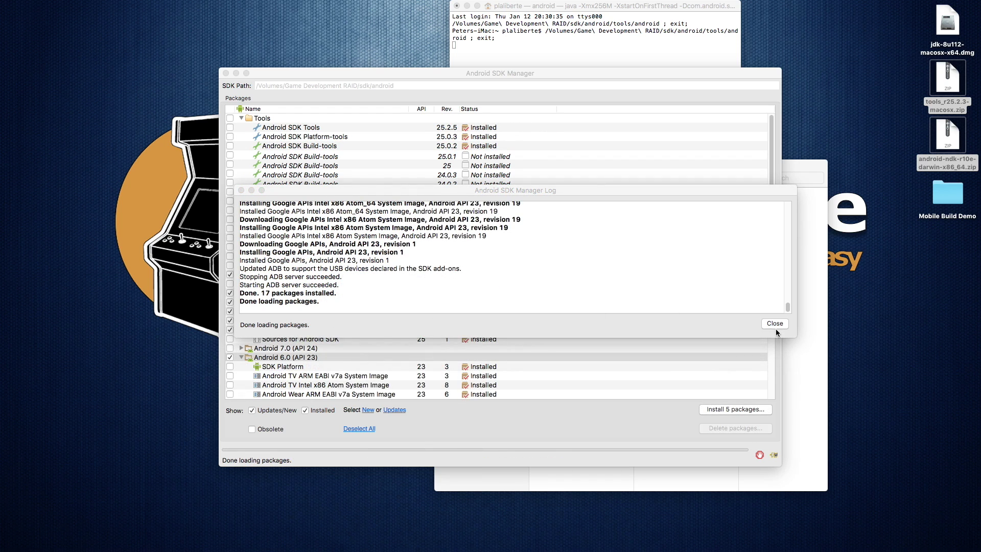
# Close the Android SDK Manager Log, the SDK Manager and its Terminal window.
pyautogui.click(776, 323)
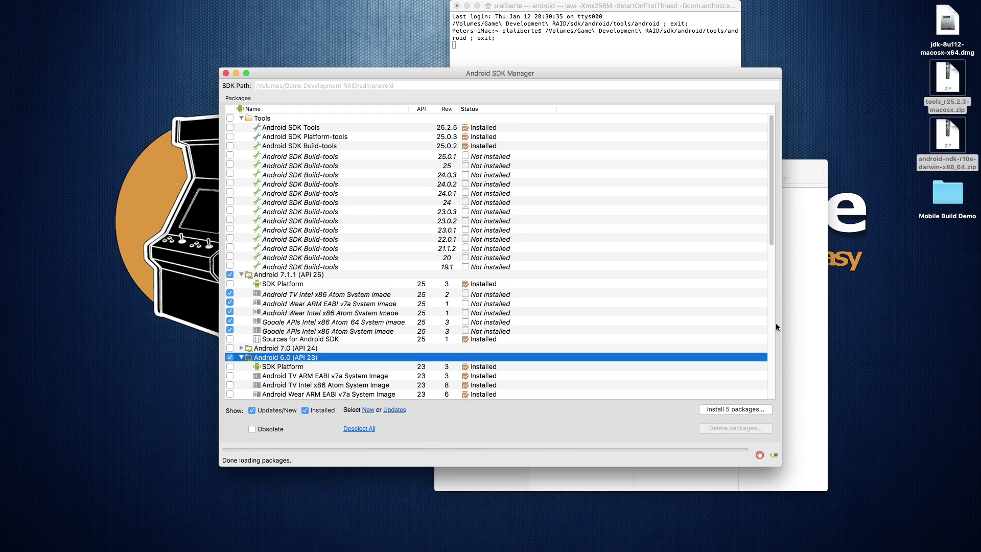
pyautogui.click(226, 73)
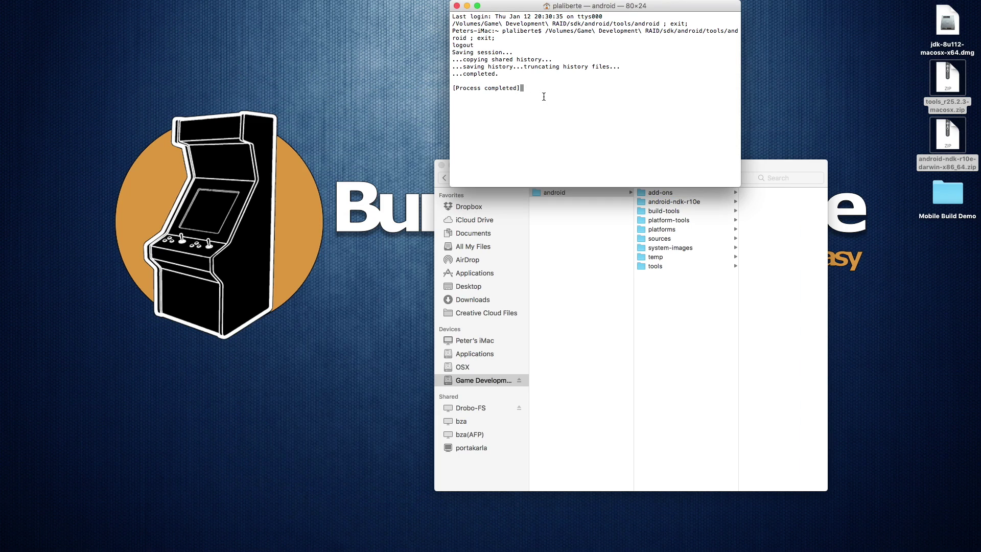
pyautogui.press('super+w')
# Find Terminal with Spotlight and open a new Terminal window.
pyautogui.moveTo(923, 3)
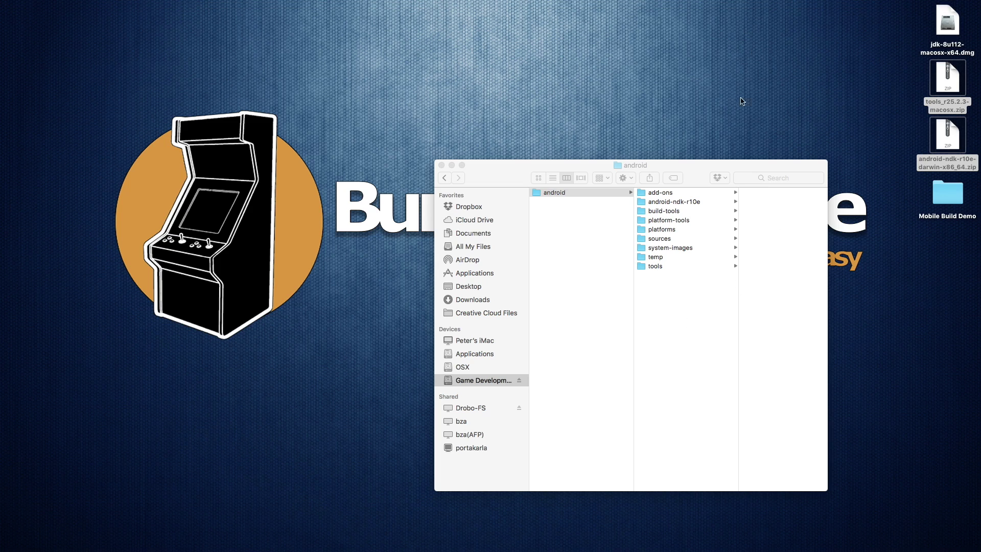
pyautogui.moveTo(821, 3)
pyautogui.click(930, 6)
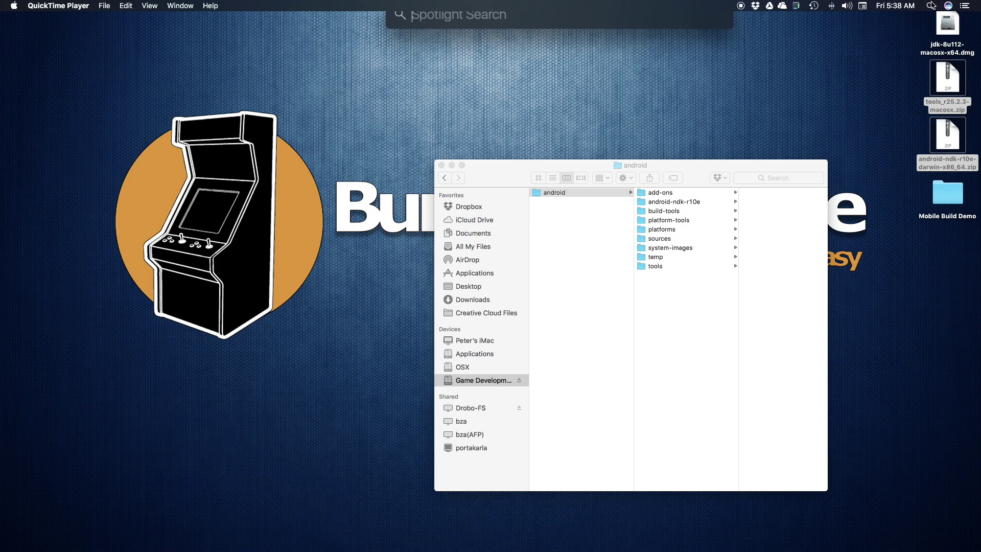
pyautogui.write('terminal')
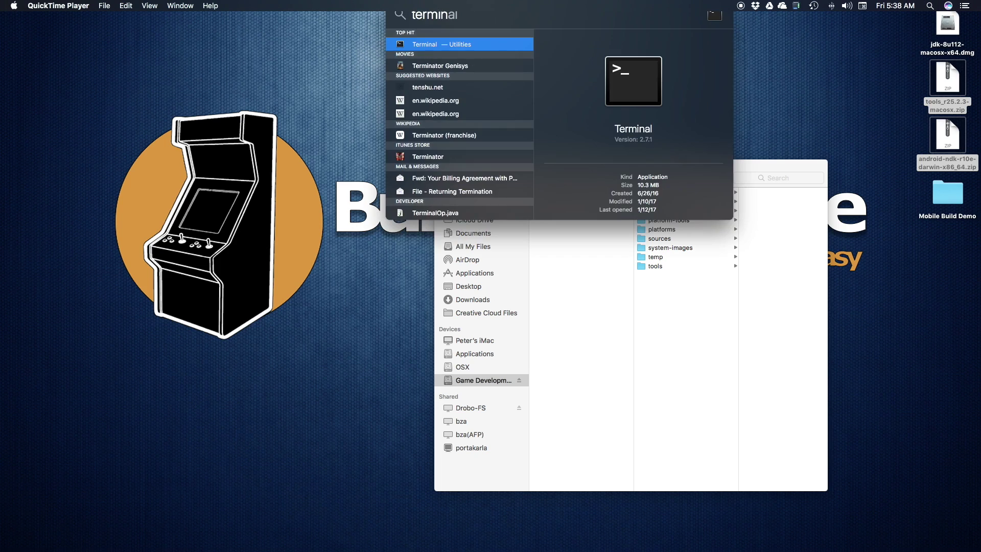
pyautogui.press('Return')
# Run "adb devices" in Terminal, inserting the path of the adb executable from the android/platform-tools folder in Finder.
pyautogui.click(704, 346)
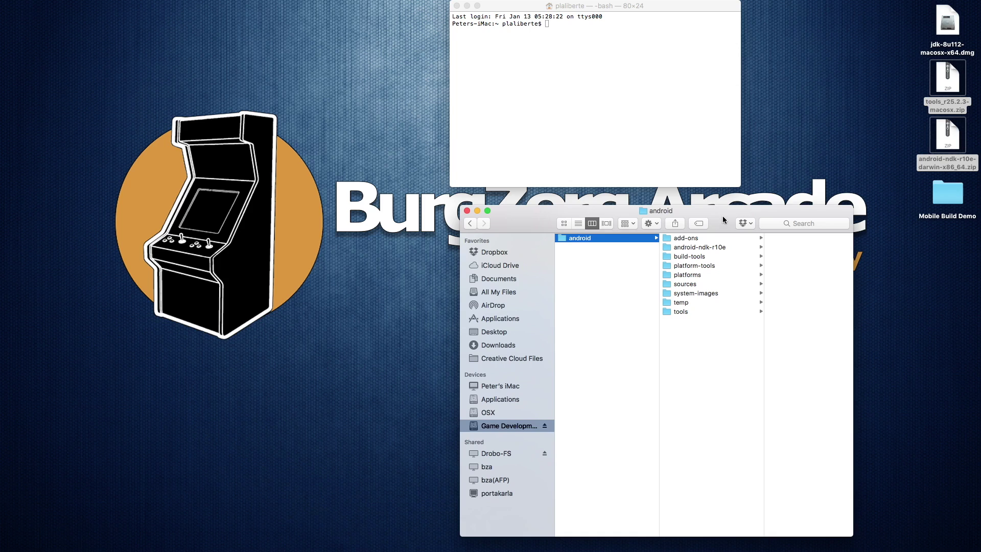
pyautogui.click(706, 257)
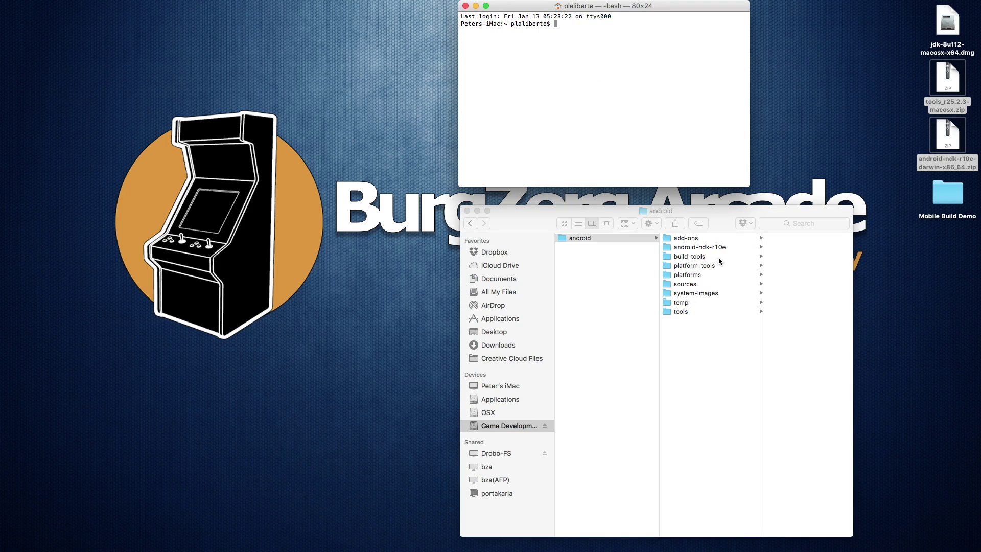
pyautogui.click(719, 256)
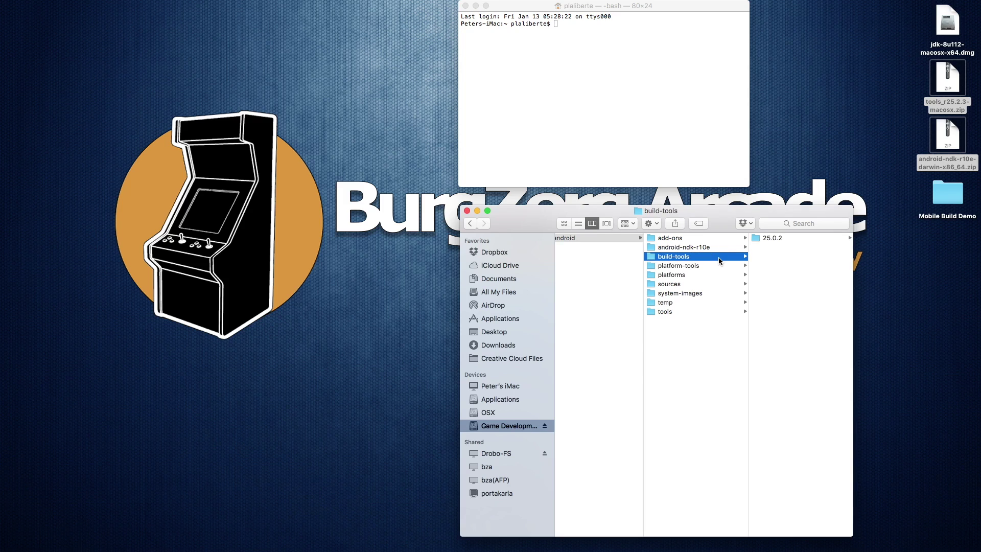
pyautogui.click(722, 266)
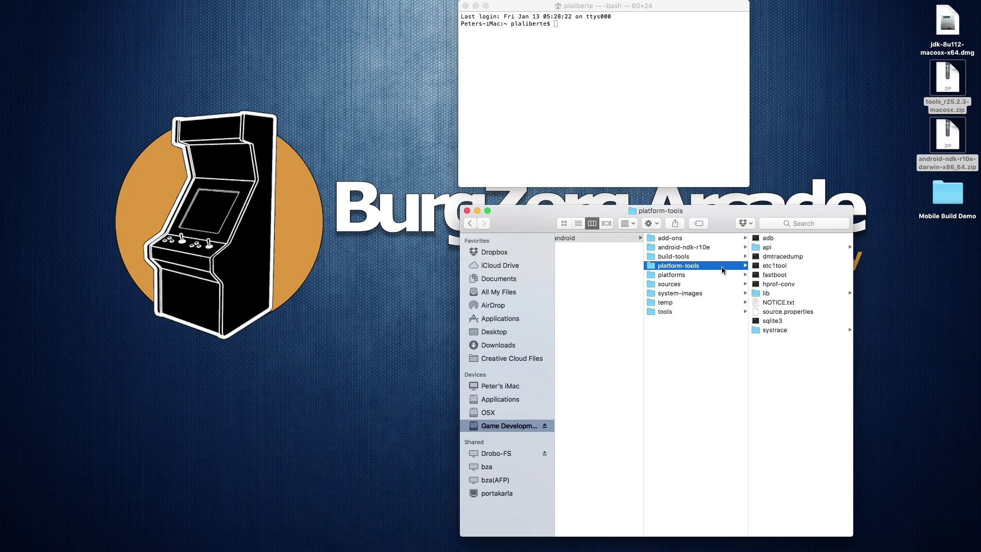
pyautogui.moveTo(769, 241); pyautogui.dragTo(639, 154)
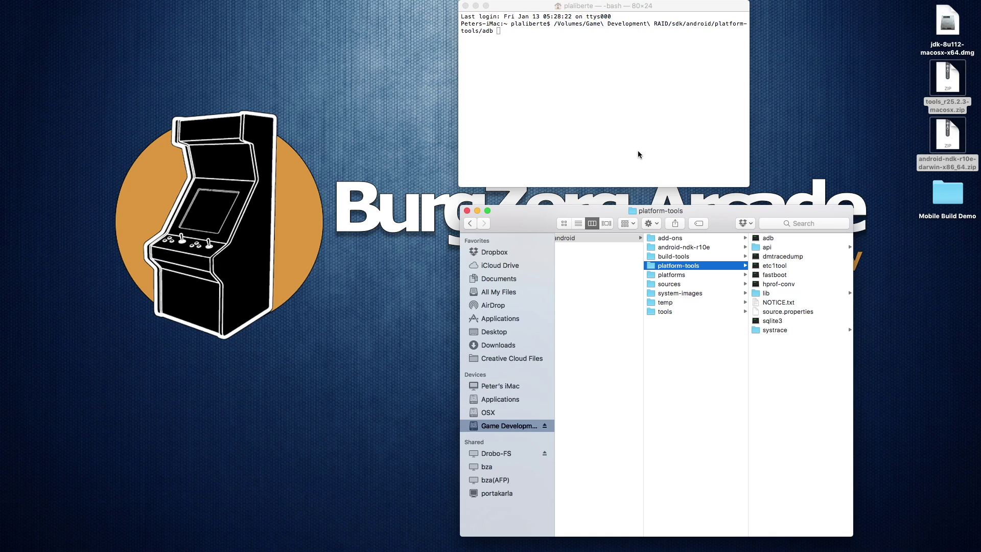
pyautogui.click(596, 110)
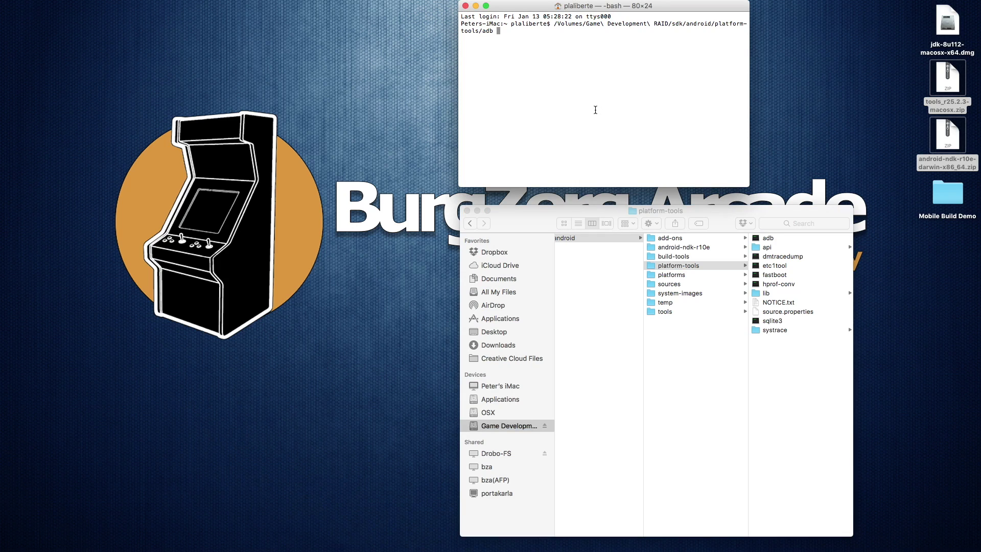
pyautogui.write('devices')
pyautogui.press('Return')
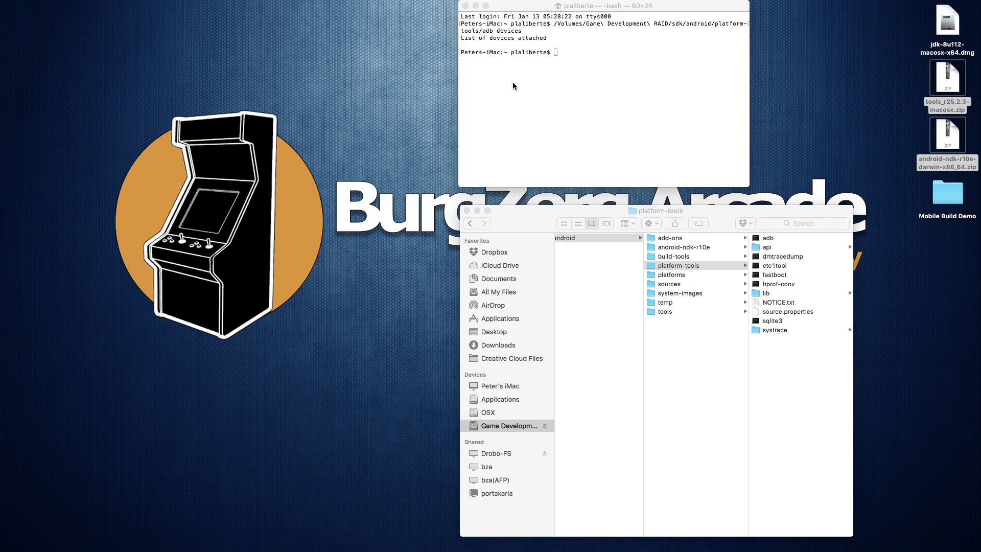
# Run the same adb devices command again in Terminal and highlight the attached device's line.
pyautogui.click(514, 85)
pyautogui.press('Up')
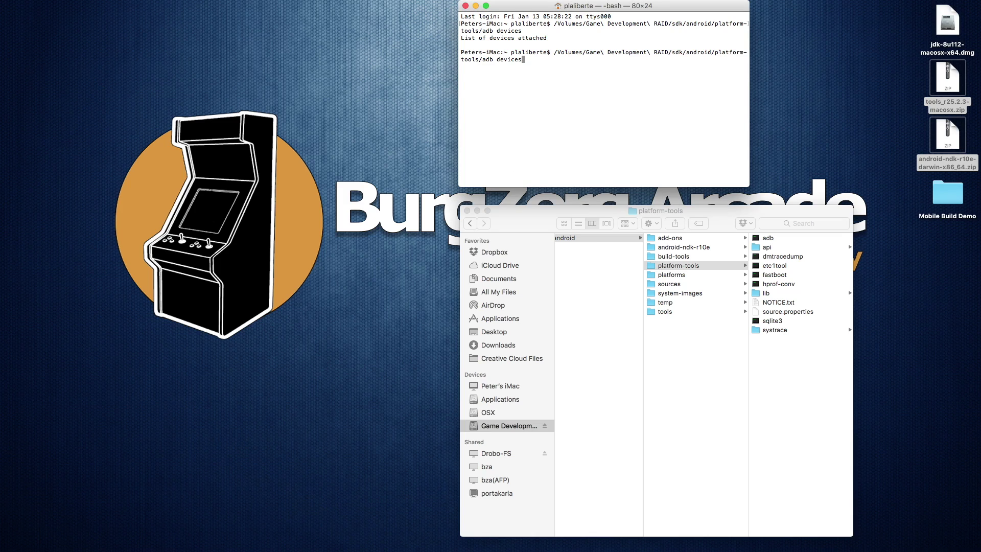
pyautogui.press('Return')
pyautogui.moveTo(540, 74); pyautogui.dragTo(461, 74)
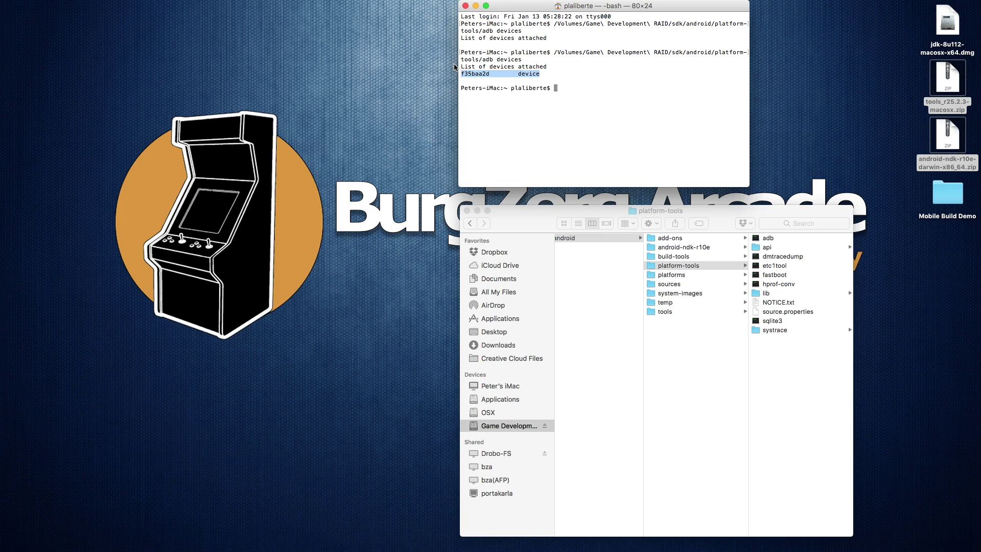
# Switch to Unity and set the Android SDK location to the sdk/android folder on the Game Development RAID drive.
pyautogui.moveTo(317, 546)
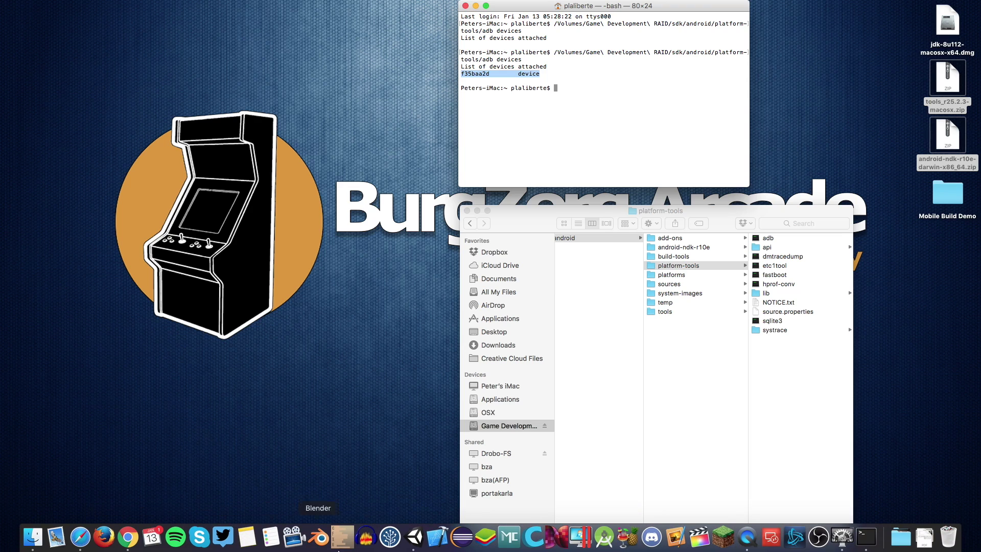
pyautogui.click(425, 541)
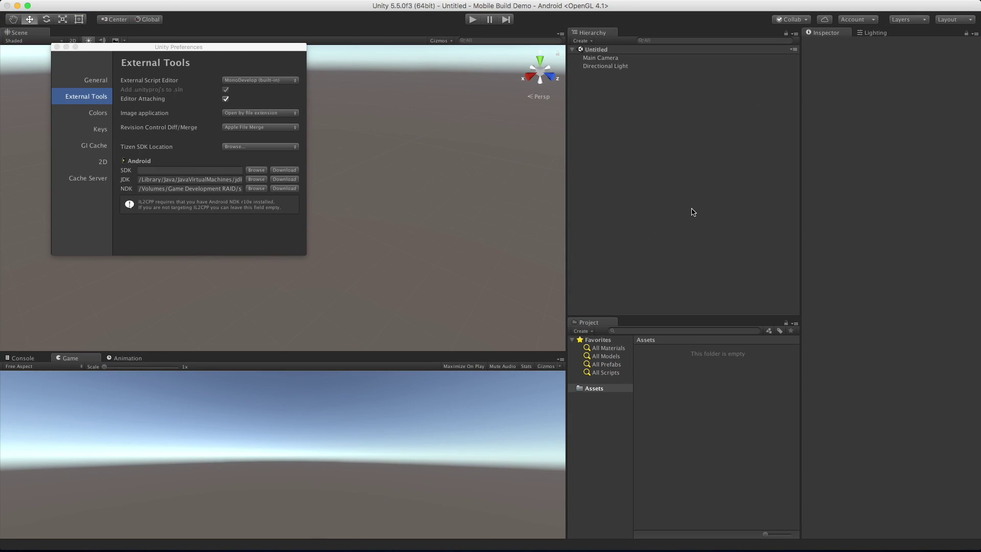
pyautogui.click(256, 170)
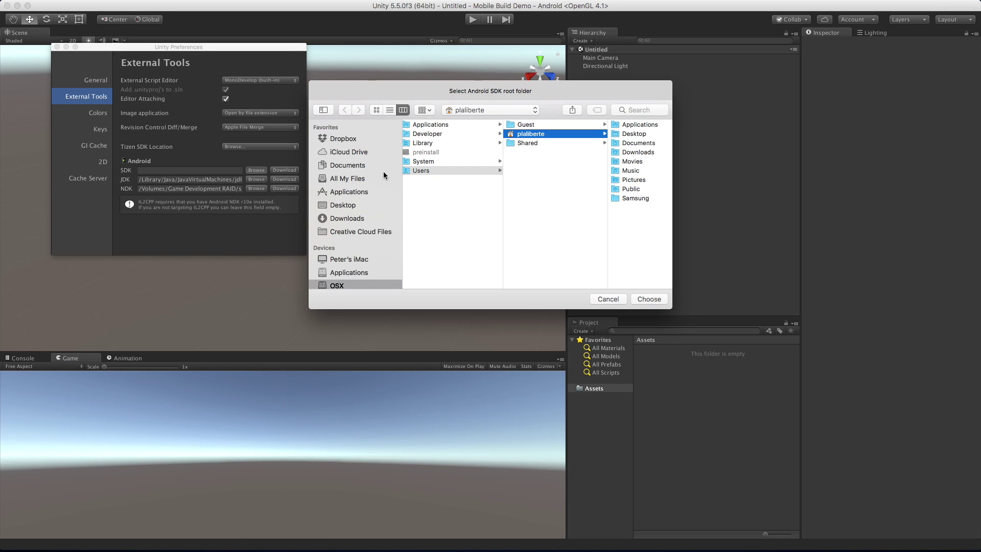
pyautogui.scroll(-3, 366, 260)
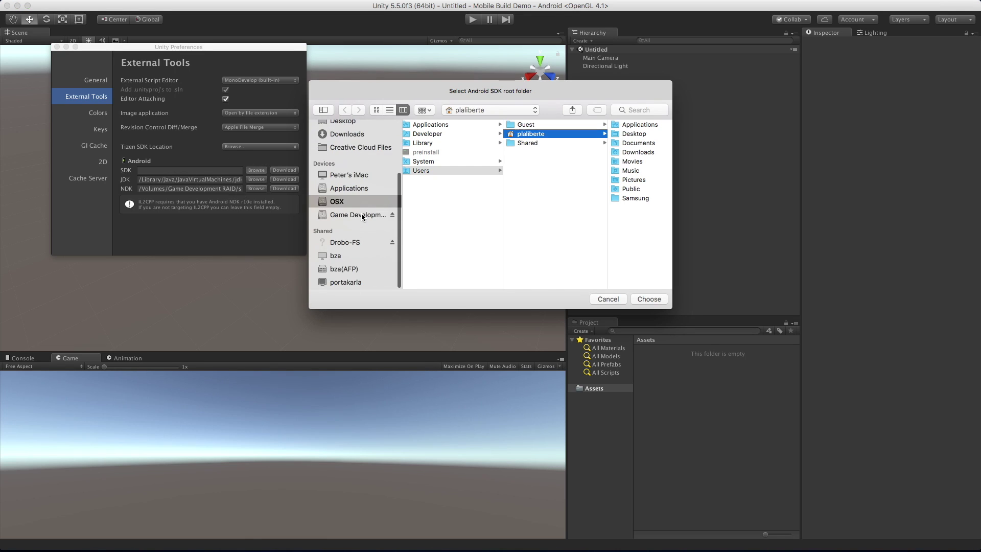
pyautogui.click(358, 214)
pyautogui.click(442, 152)
pyautogui.click(528, 127)
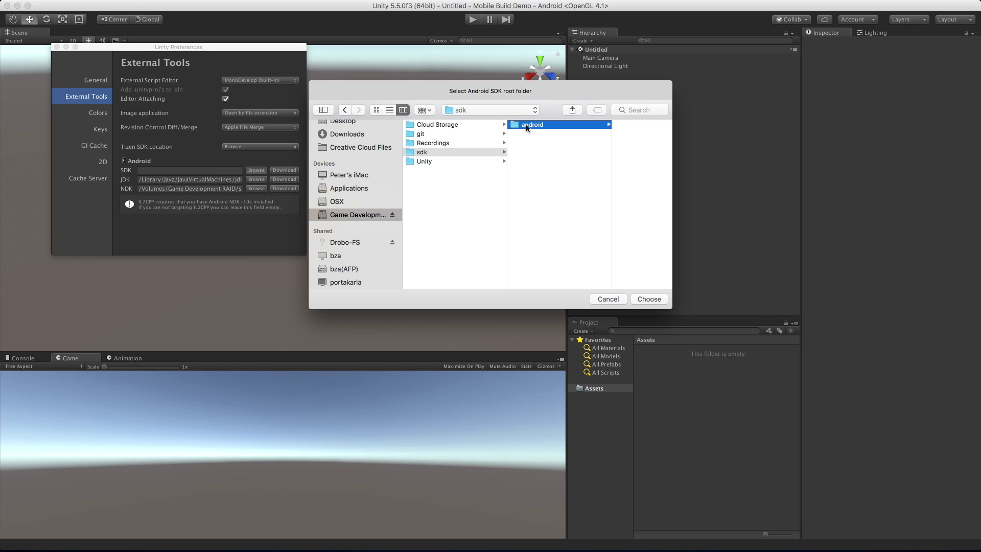
pyautogui.click(652, 299)
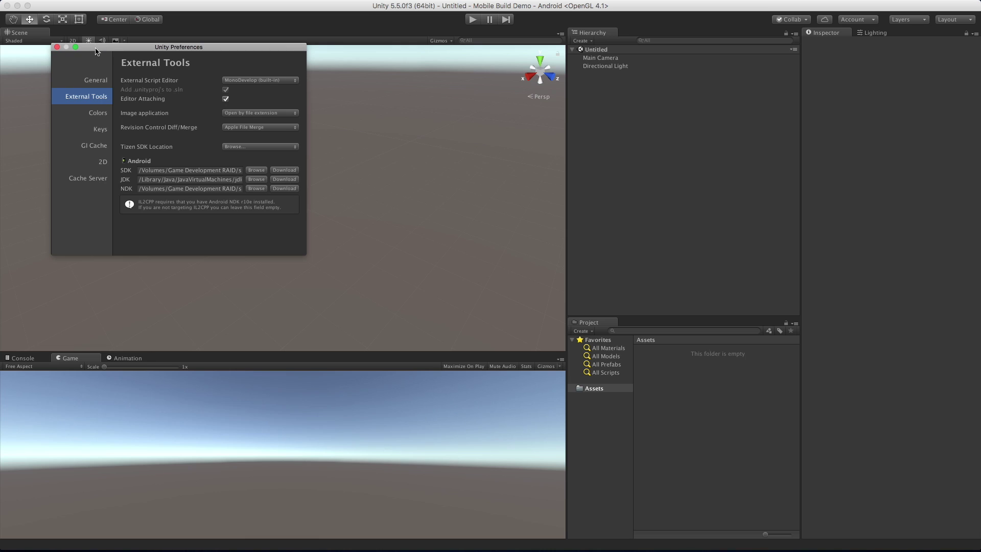
# Close Unity Preferences, open Build Settings and move its window over the middle of the editor.
pyautogui.click(57, 47)
pyautogui.click(61, 5)
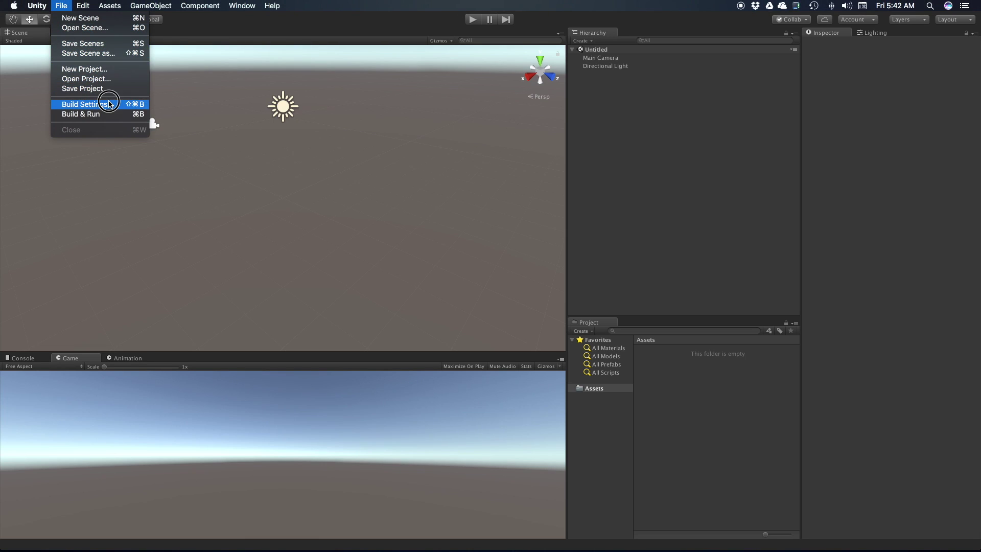
pyautogui.click(184, 182)
pyautogui.press('super+shift+b')
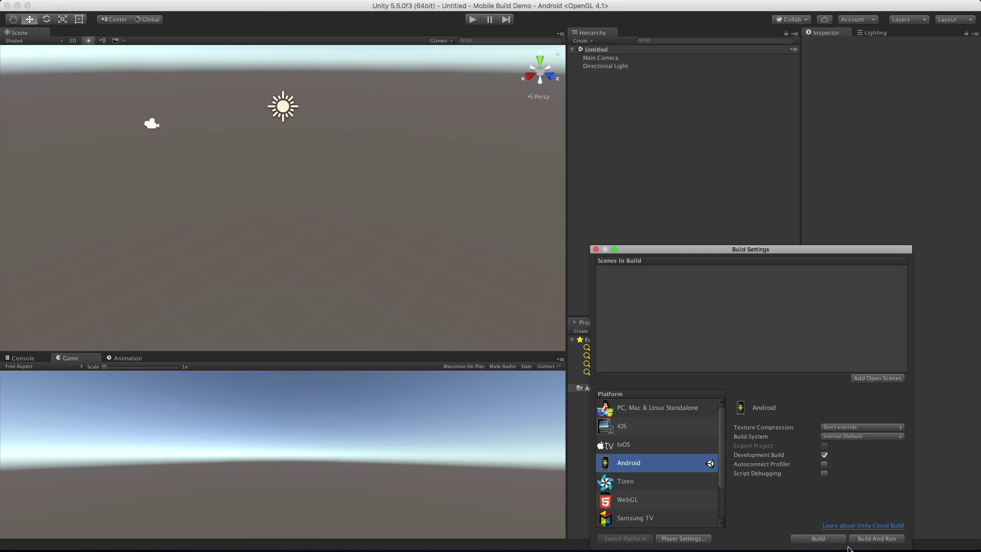
pyautogui.moveTo(731, 260); pyautogui.dragTo(419, 136)
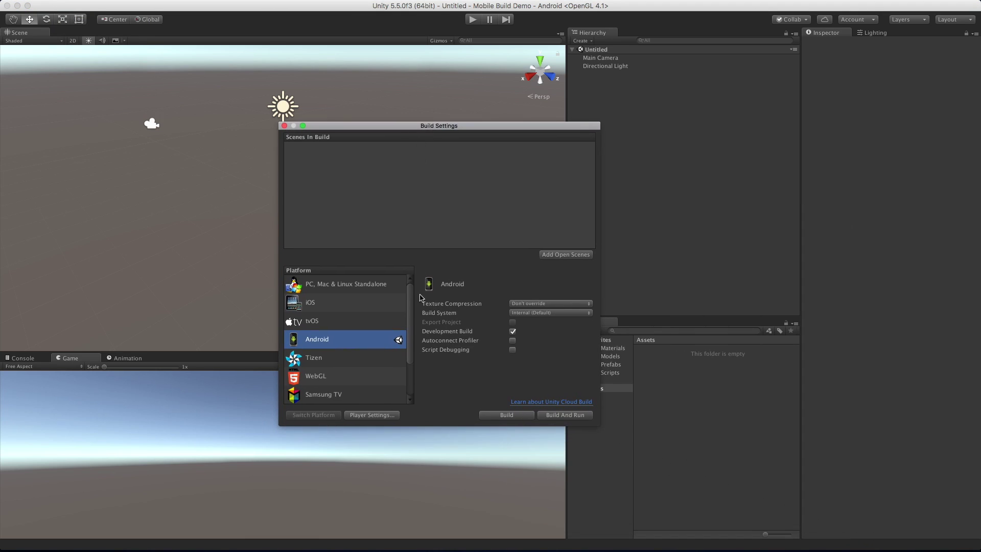
# In the Android Player Settings, set the Minimum API Level to Android 6.0 'Marshmallow' (API level 23) and check the Scripting Backend options.
pyautogui.click(391, 415)
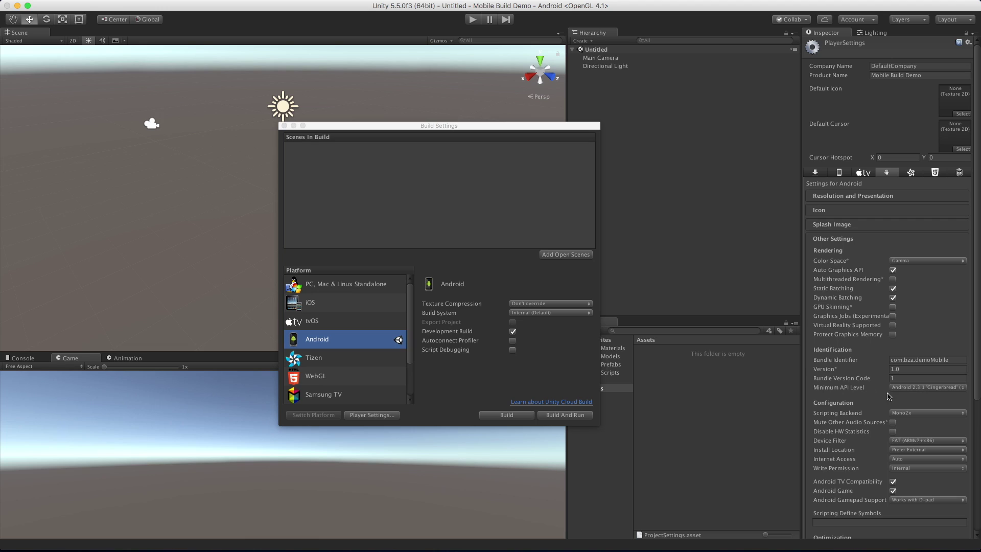
pyautogui.click(909, 389)
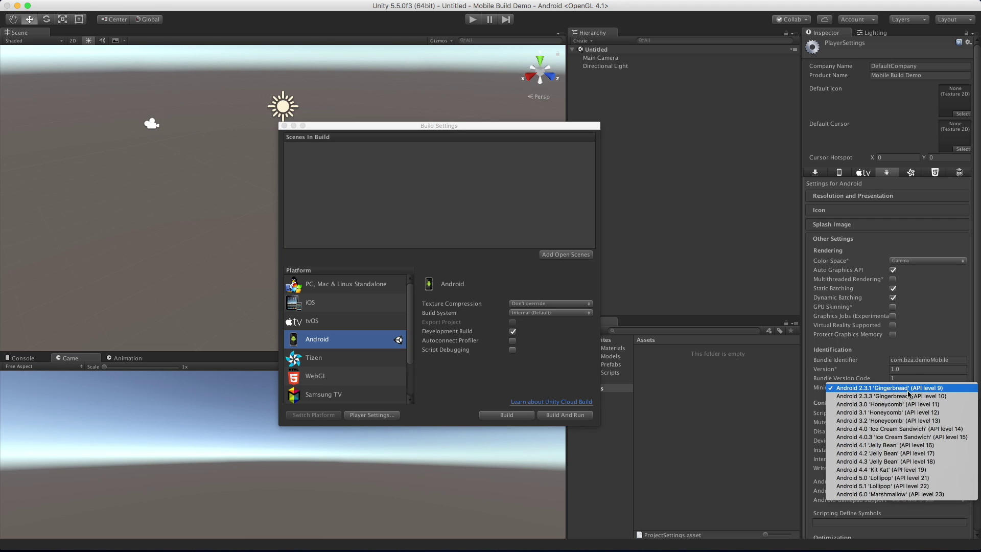
pyautogui.click(943, 494)
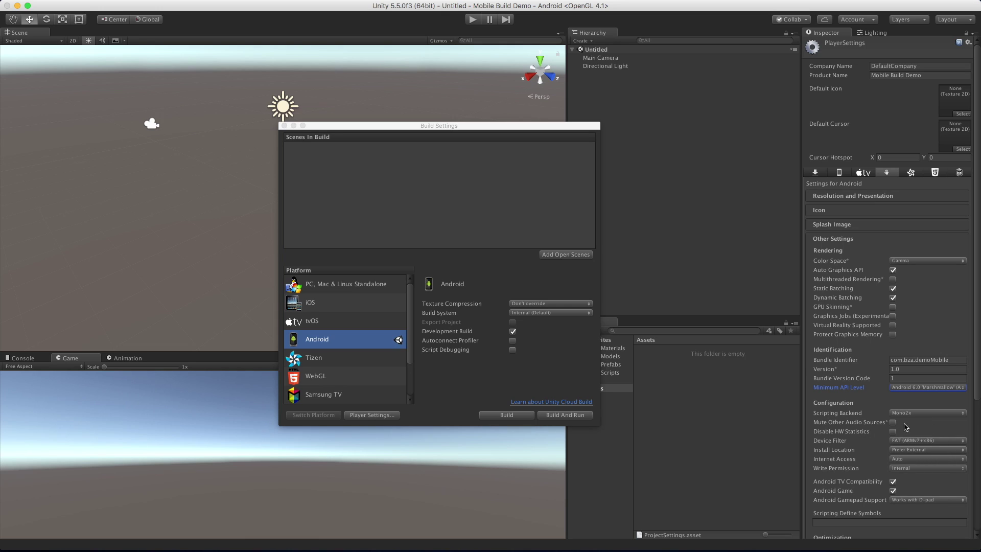
pyautogui.click(923, 414)
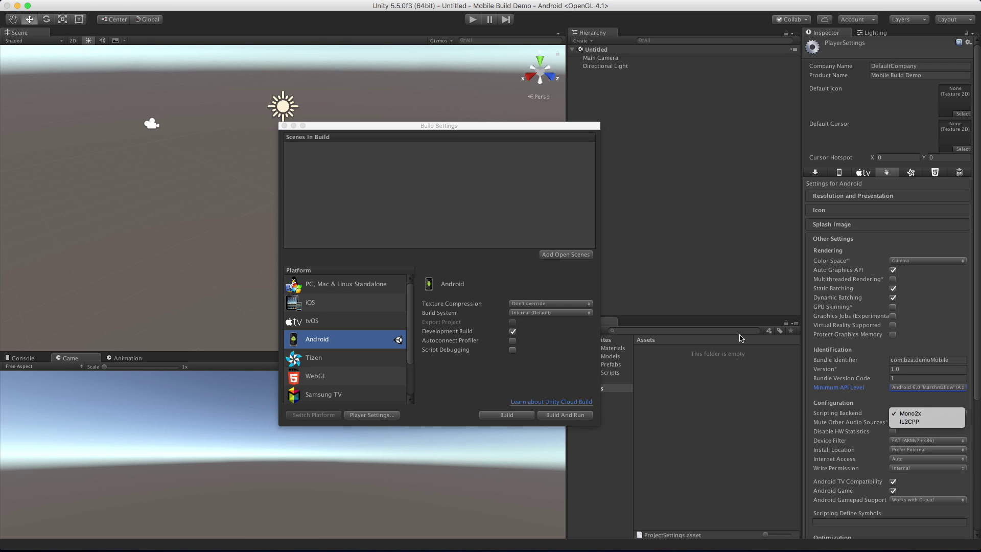
pyautogui.click(955, 322)
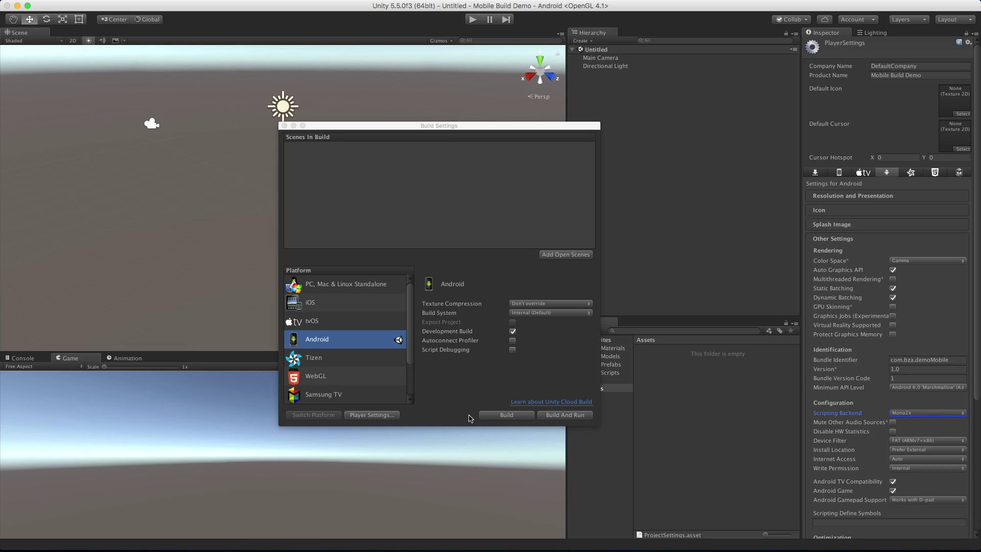
# Build and run the project for Android, saving the build as demo on the Desktop.
pyautogui.click(559, 420)
pyautogui.click(565, 419)
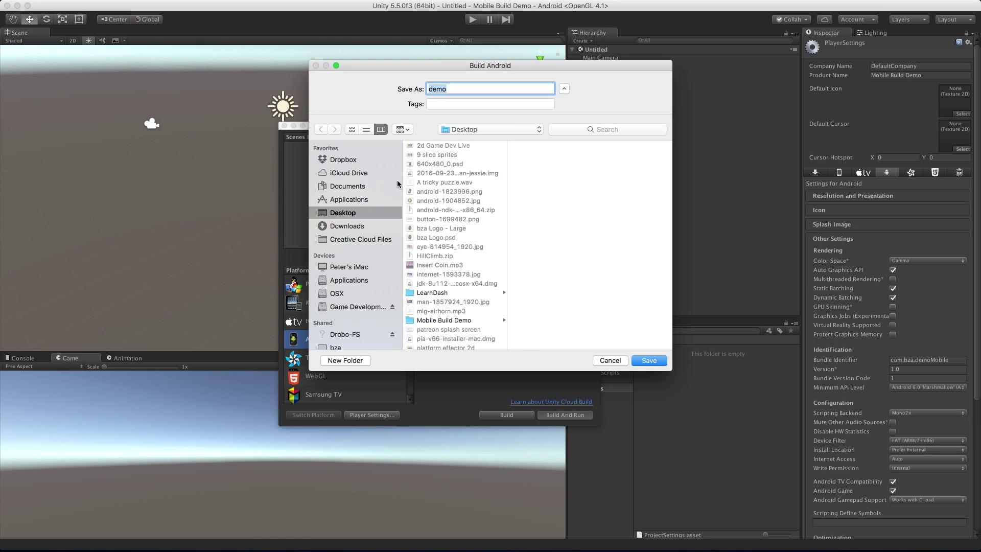
pyautogui.click(649, 361)
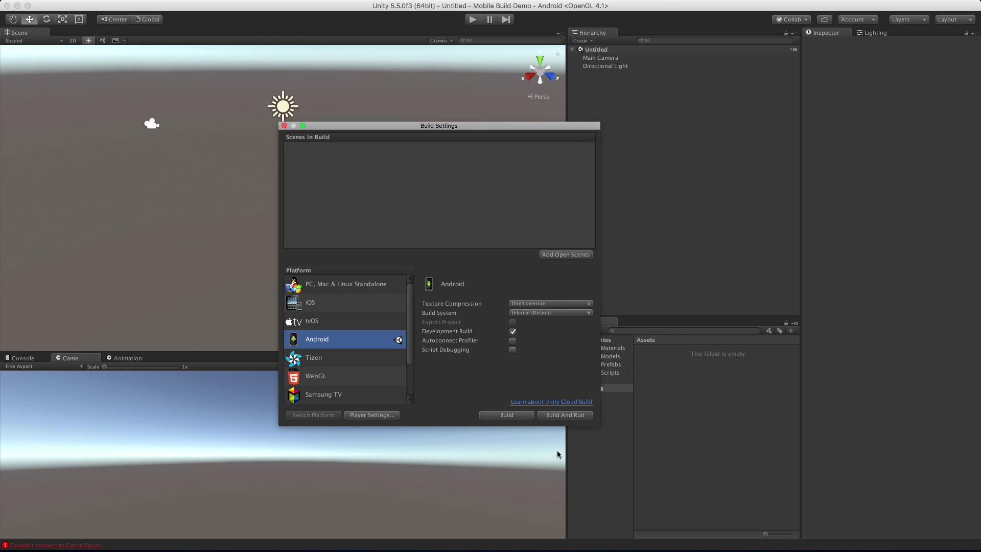
# Reopen the Android Player Settings and set the Scripting Backend to IL2CPP.
pyautogui.click(375, 415)
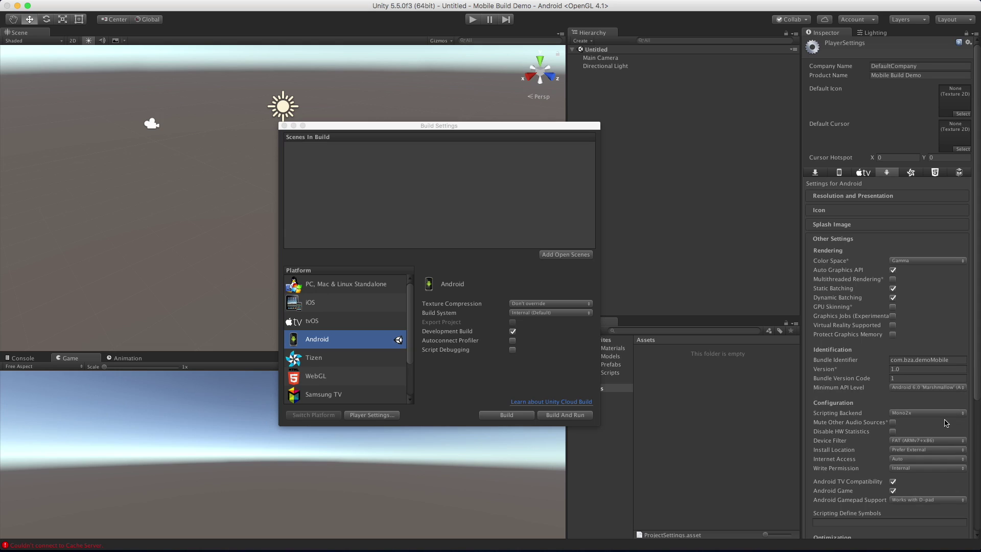
pyautogui.click(943, 414)
pyautogui.click(938, 421)
# Build and run the project with the changed backend, saving as demo on the Desktop and replacing the existing demo.apk.
pyautogui.click(558, 417)
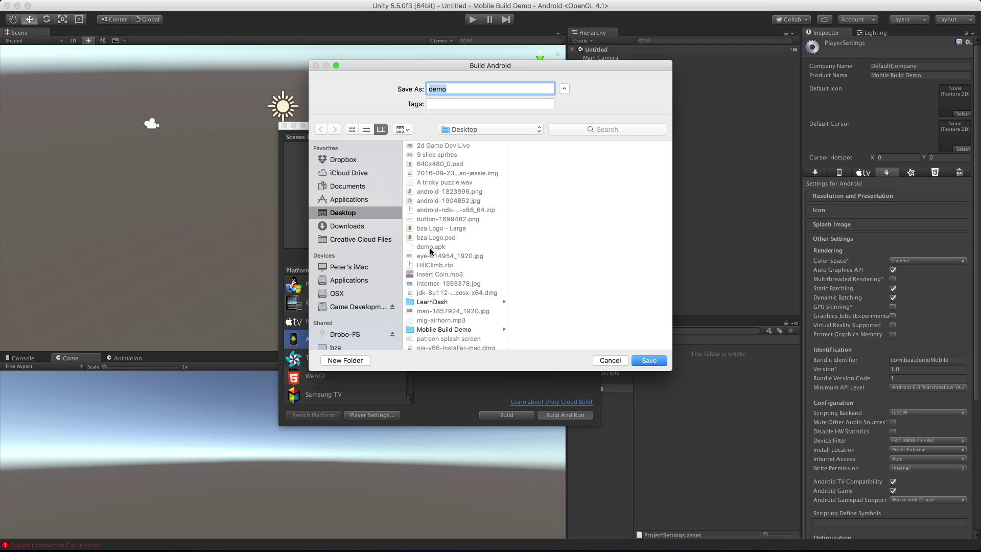
pyautogui.click(650, 361)
pyautogui.click(576, 136)
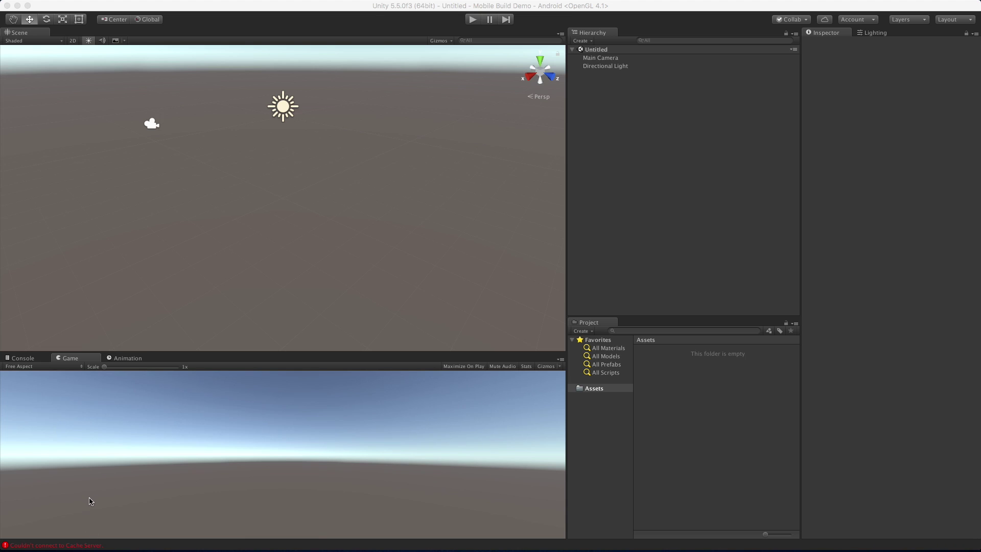
# Reopen Build Settings and display the Console to examine the logged messages.
pyautogui.press('super+shift+b')
pyautogui.click(23, 358)
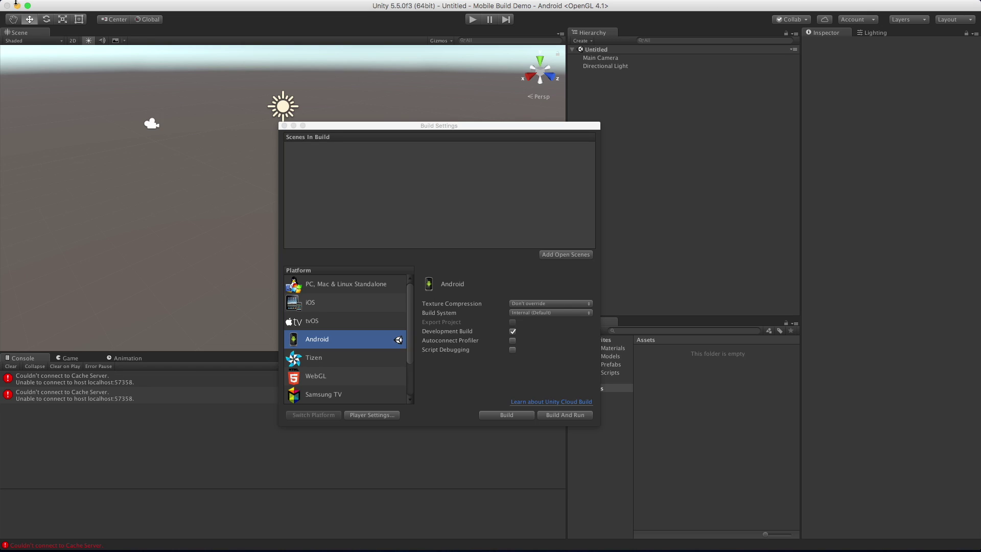
pyautogui.moveTo(2, 2)
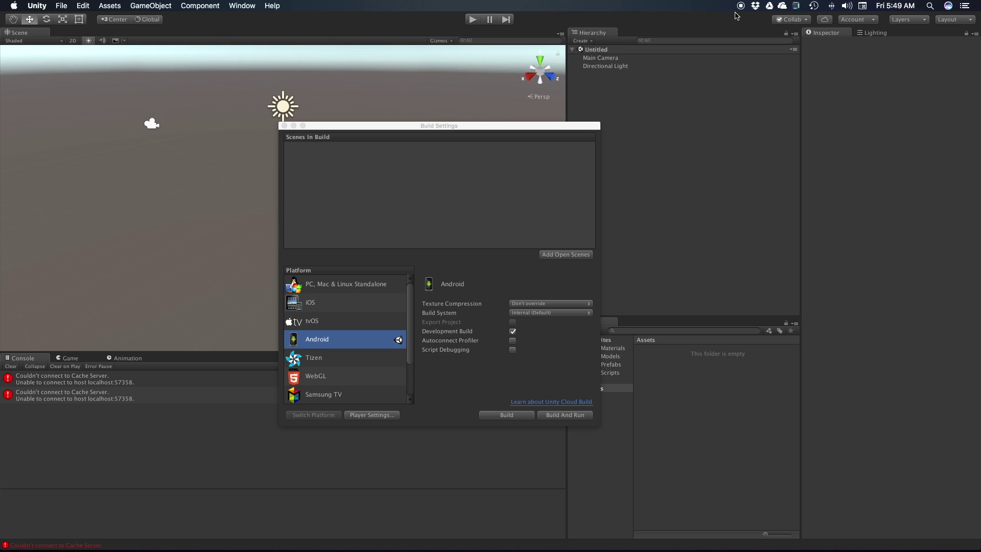